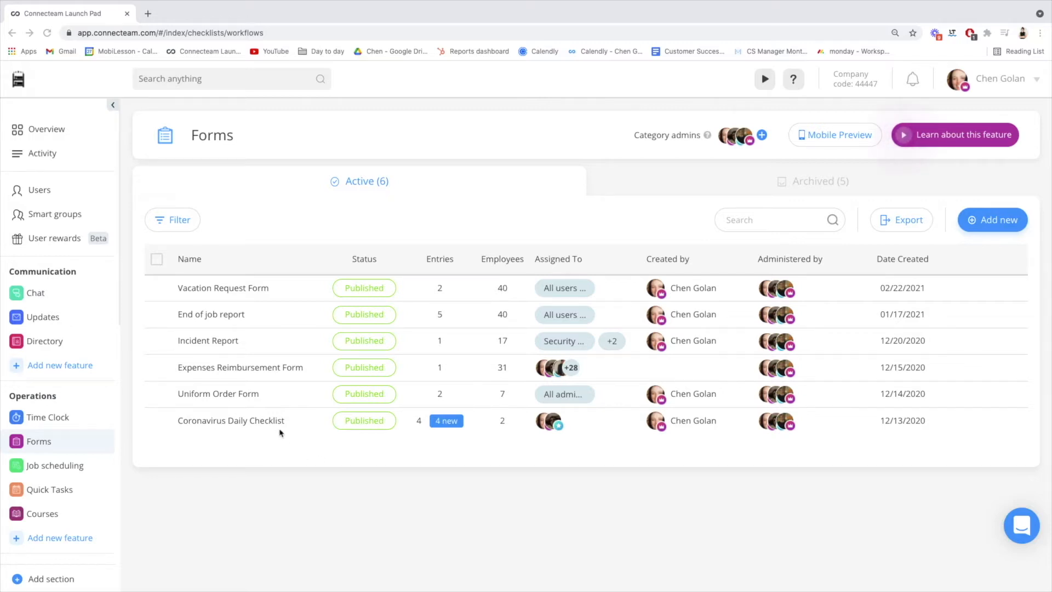
# Open the End of job report form and try its mobile preview, answering No to "Turned on the alarm?".
pyautogui.click(286, 318)
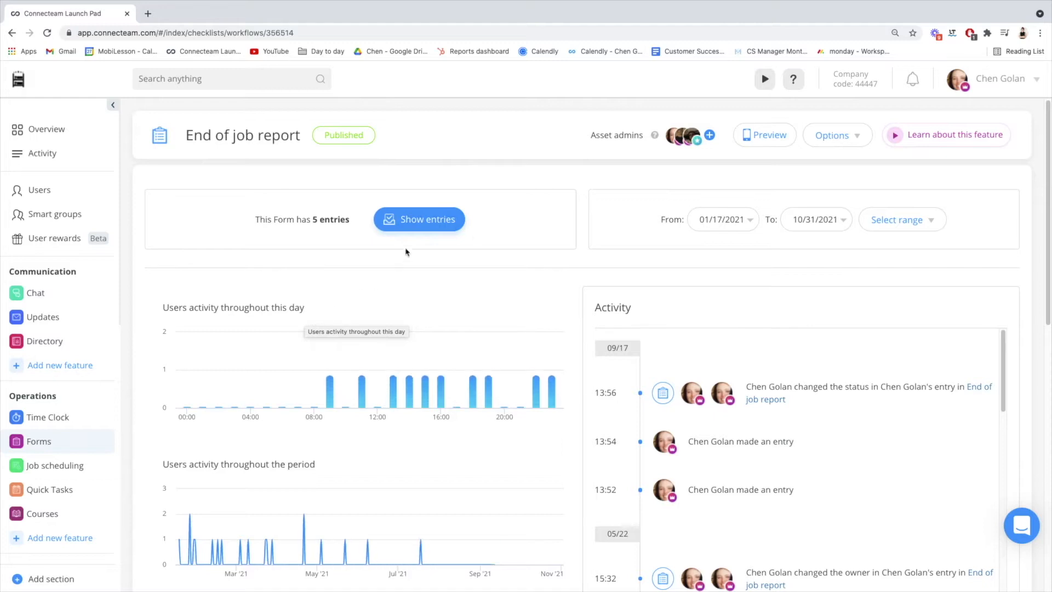
pyautogui.click(759, 140)
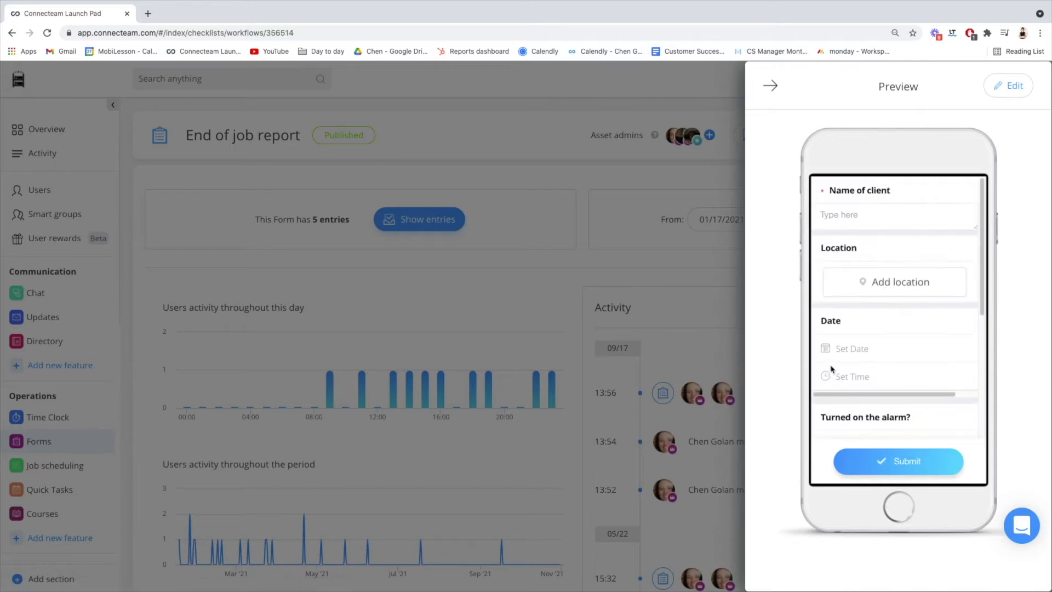
pyautogui.click(847, 215)
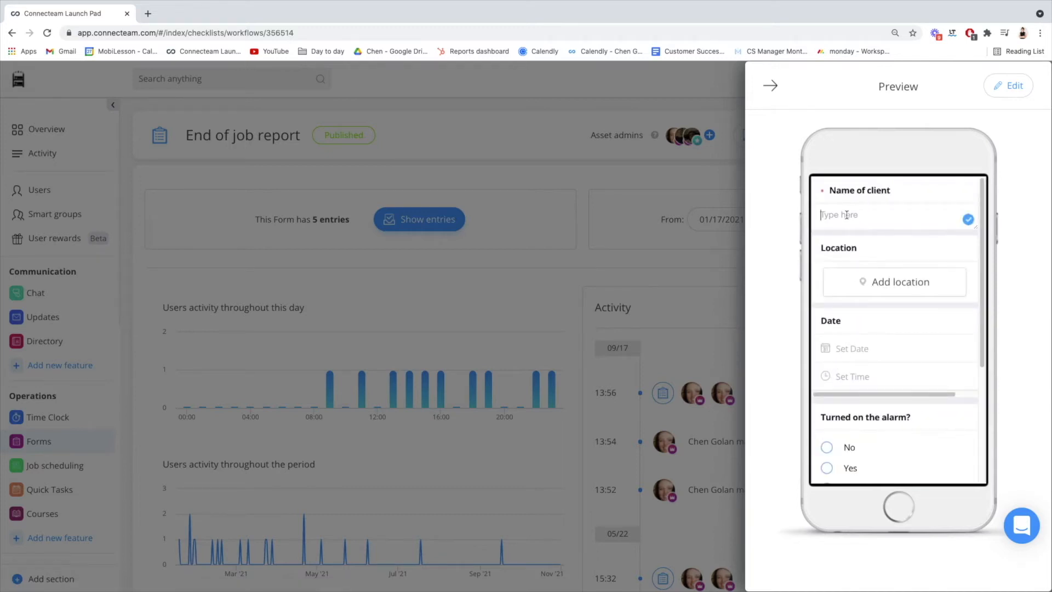
pyautogui.scroll(-1, 859, 390)
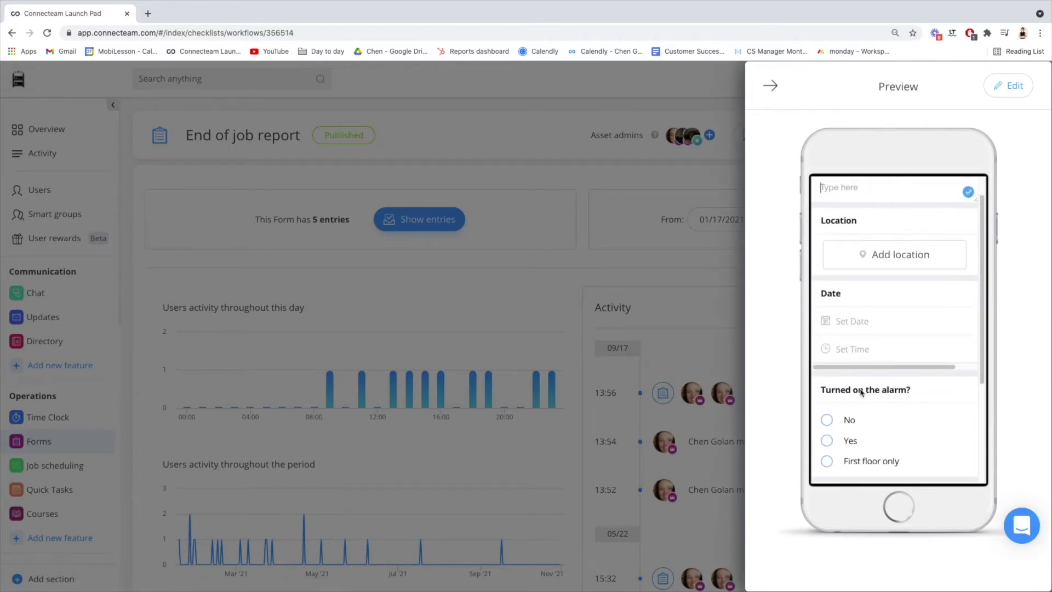
pyautogui.scroll(-1, 862, 392)
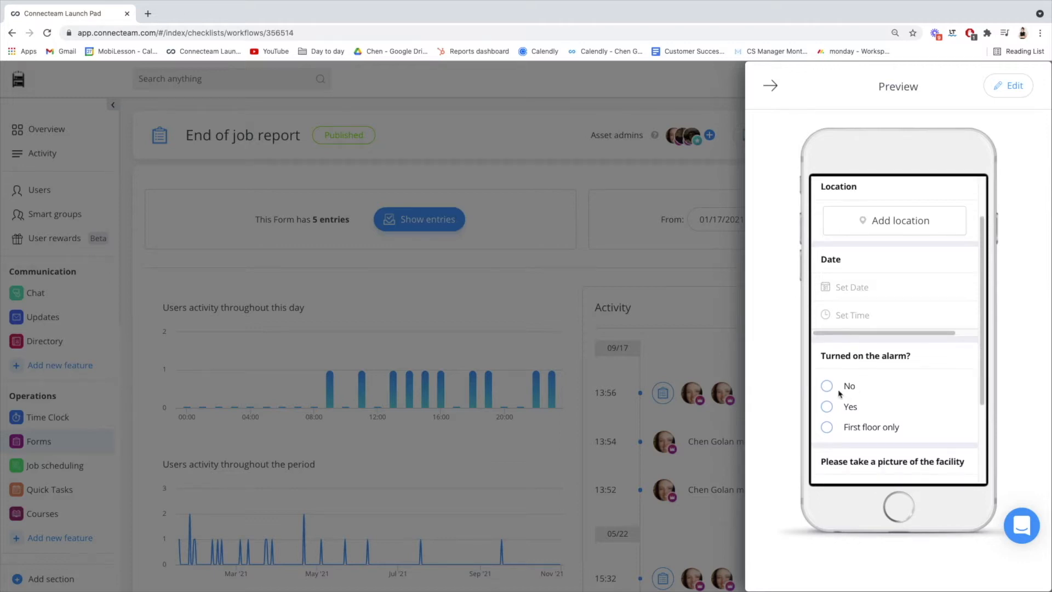
pyautogui.click(827, 386)
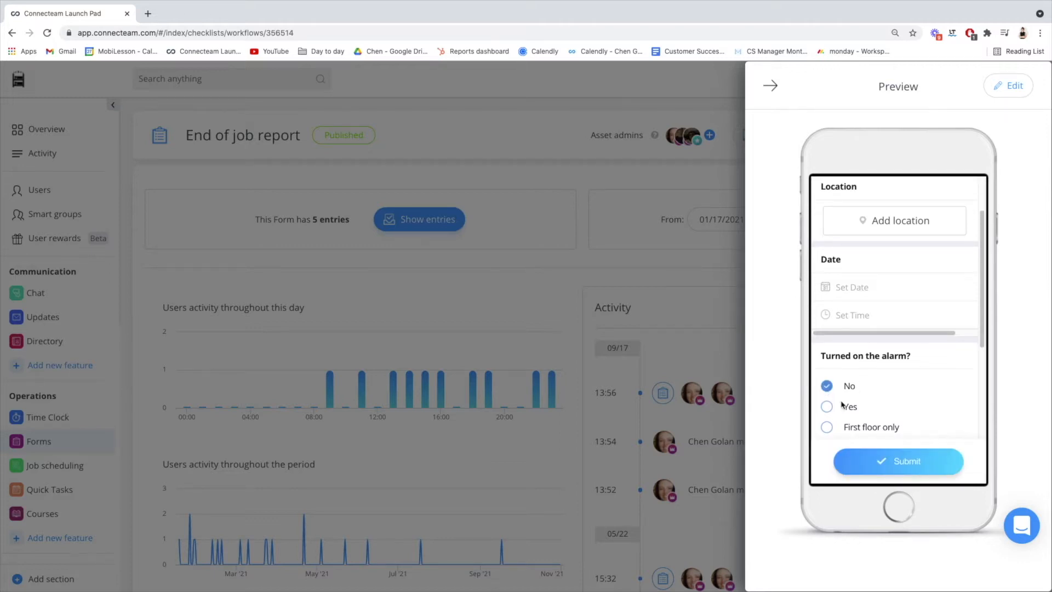
pyautogui.click(773, 89)
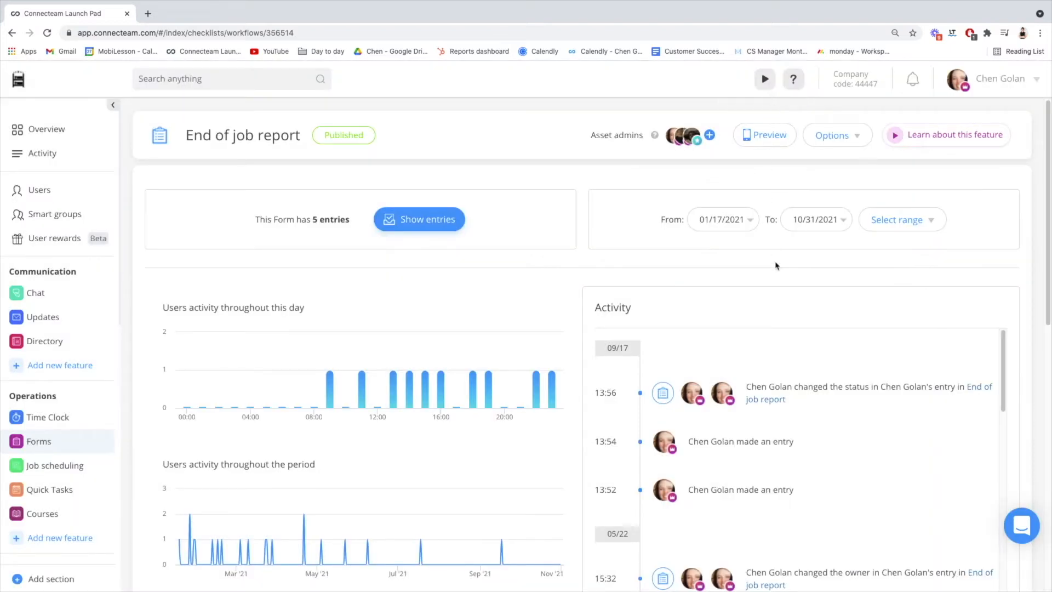
# Show the form's entries and review the answers, location, signature and entry status of the 09/17/2021 13:54 submission.
pyautogui.click(425, 220)
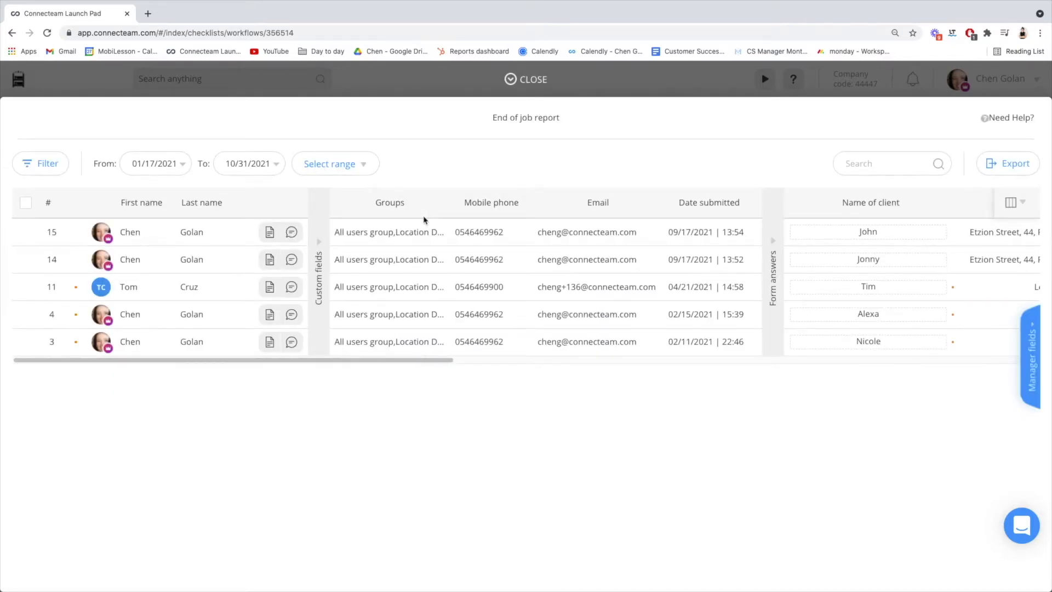
pyautogui.click(269, 233)
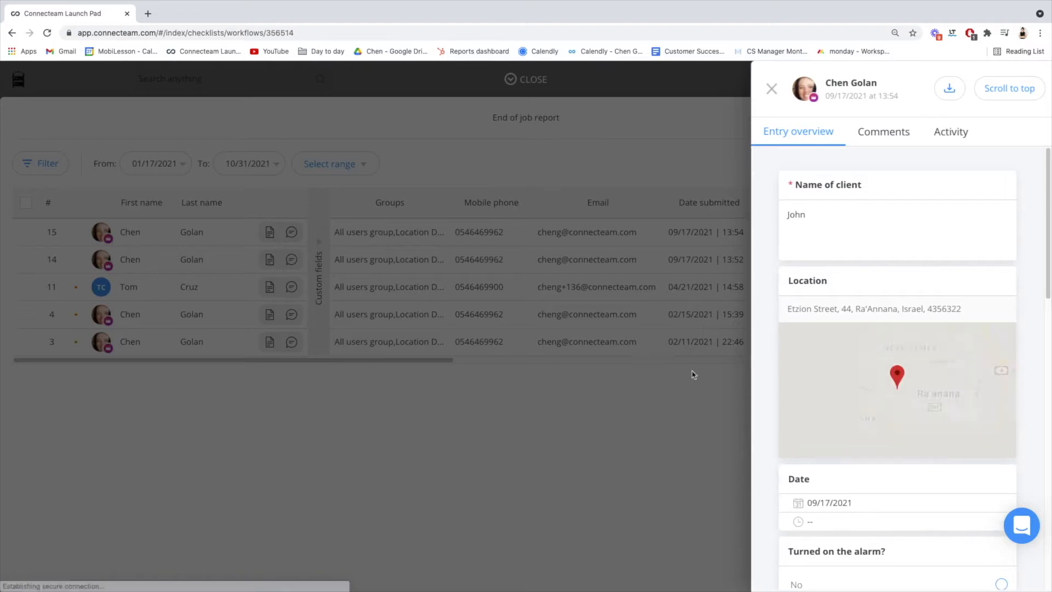
pyautogui.scroll(-5, 887, 373)
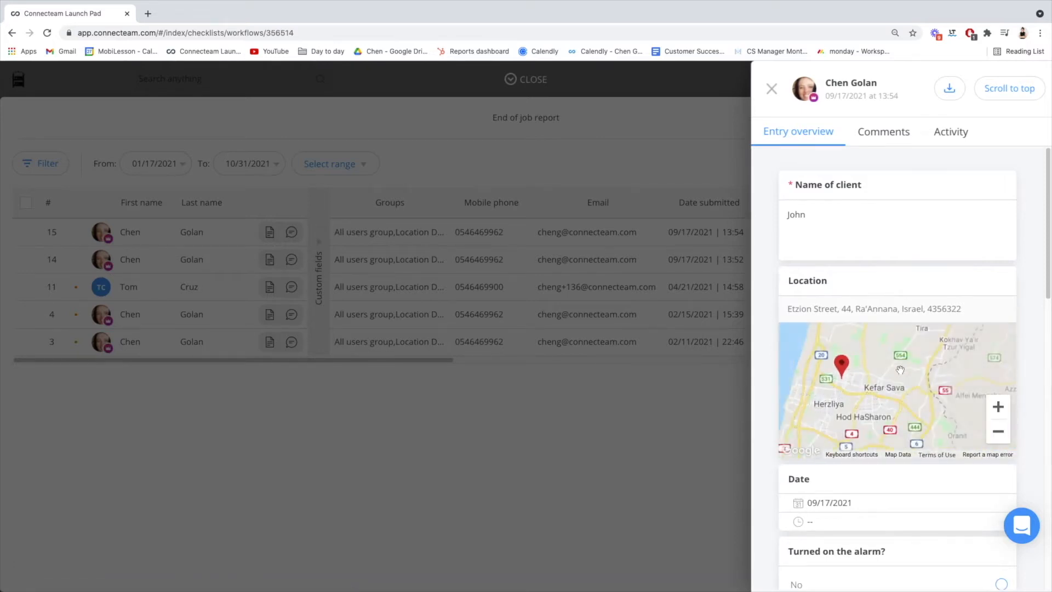
pyautogui.scroll(-5, 1025, 403)
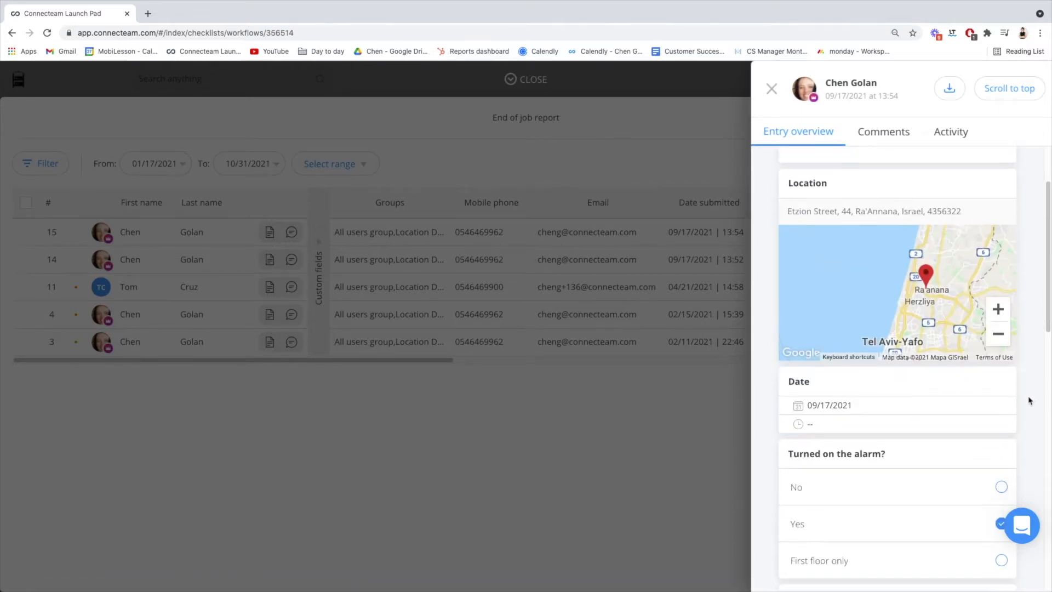
pyautogui.scroll(-3, 1025, 413)
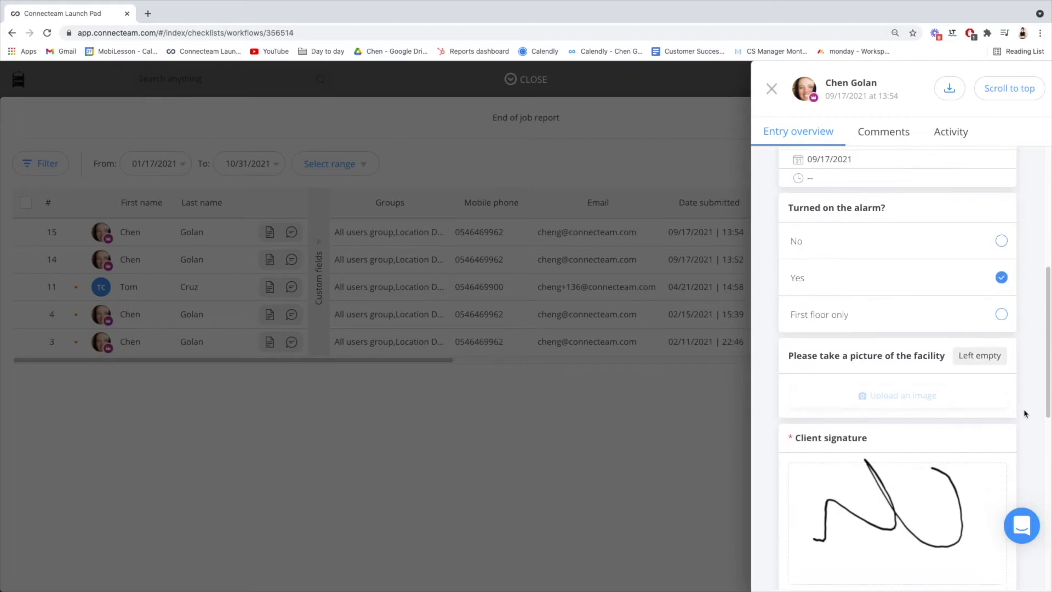
pyautogui.scroll(-2, 1025, 414)
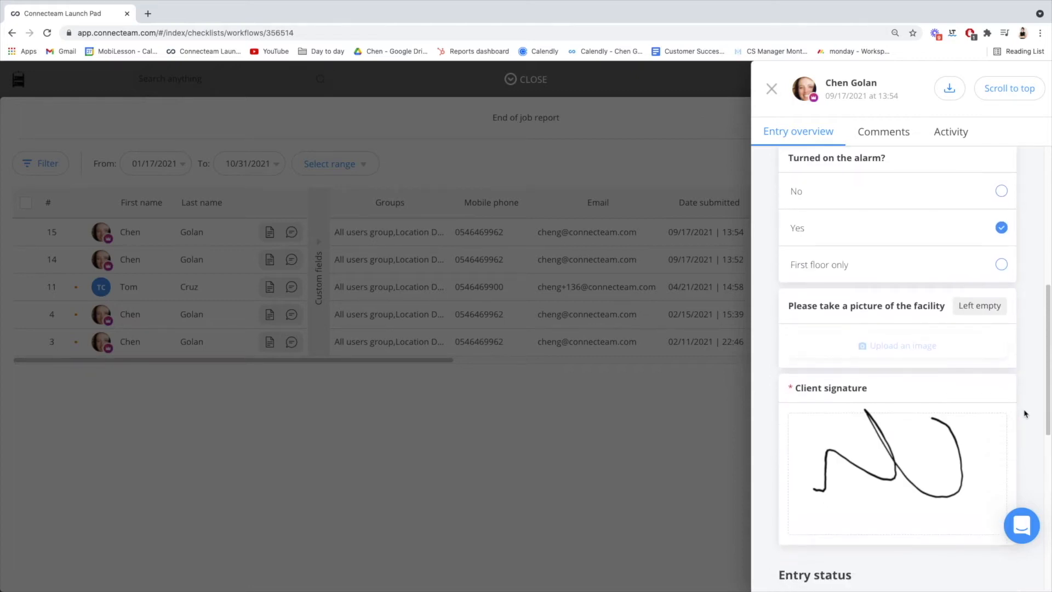
pyautogui.scroll(-3, 1025, 413)
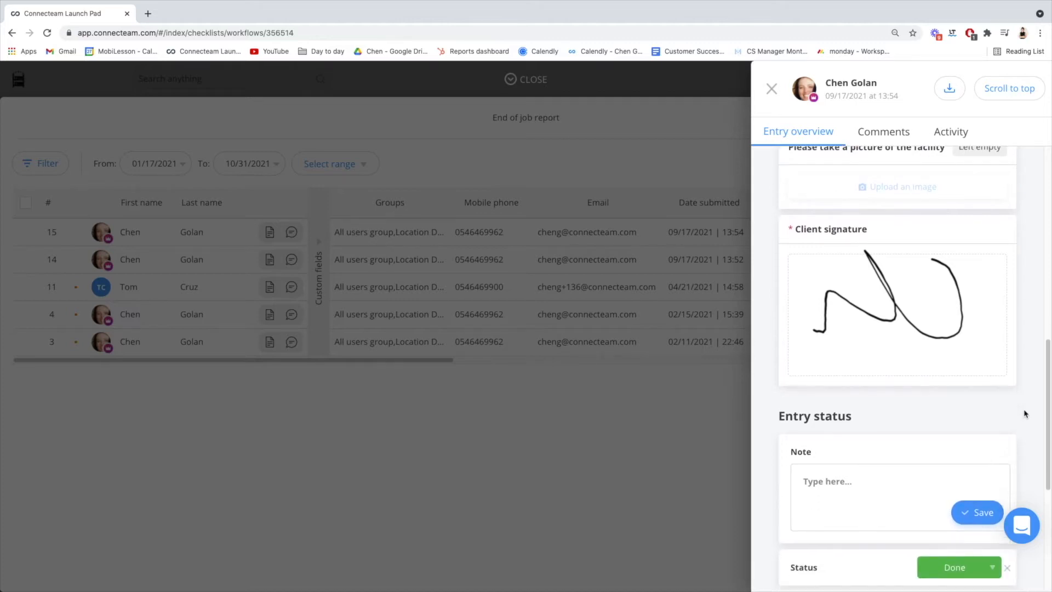
pyautogui.scroll(-2, 1025, 414)
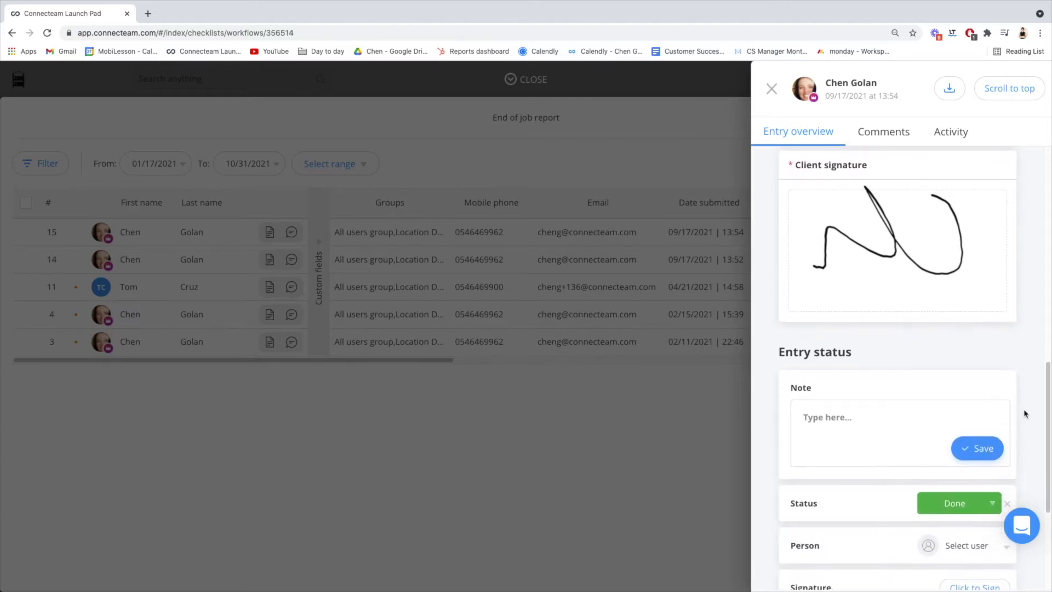
# Set the entry's status to Working on it, save the note "Good Job!" and close the entry.
pyautogui.scroll(-1, 1025, 413)
pyautogui.click(992, 471)
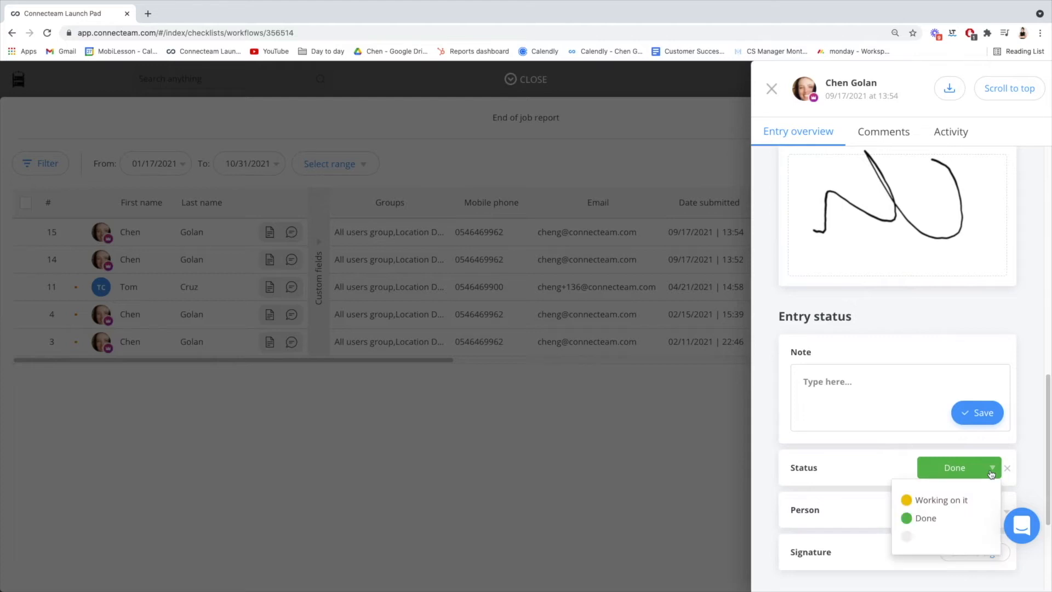
pyautogui.click(965, 500)
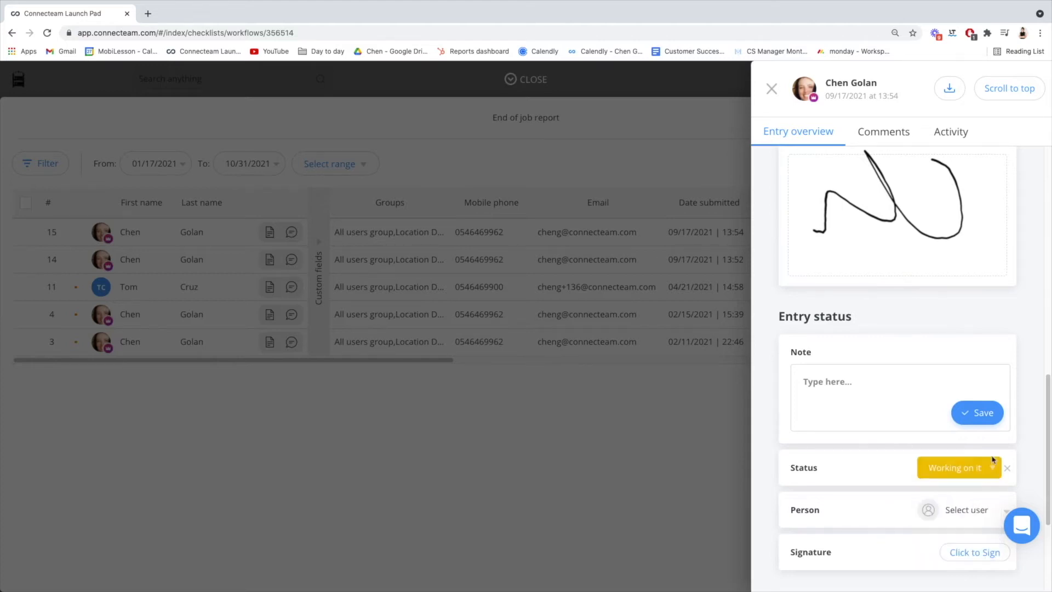
pyautogui.click(905, 391)
pyautogui.write('Good Job!')
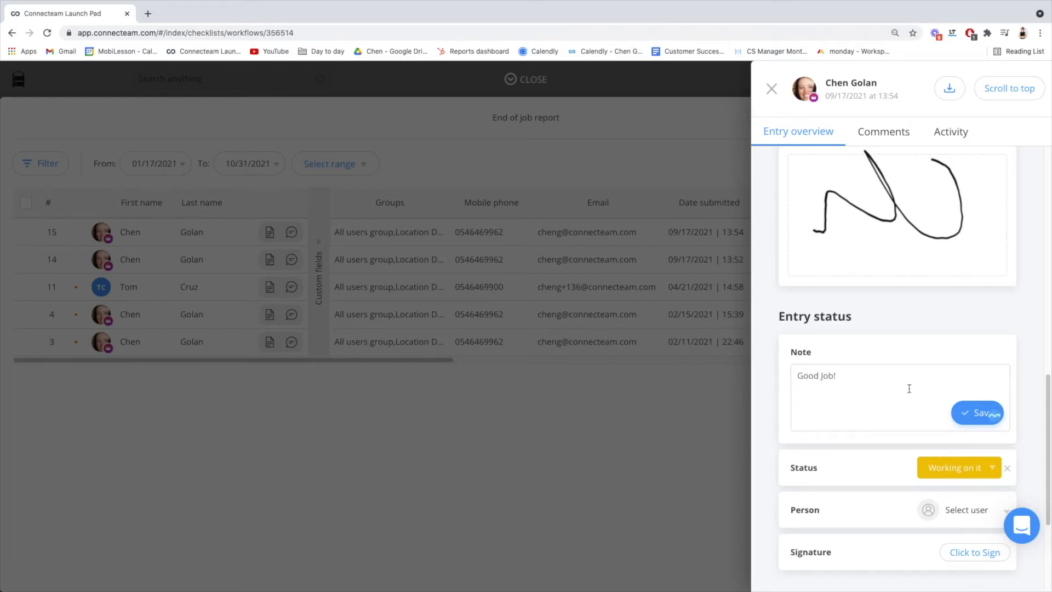
pyautogui.scroll(-1, 916, 453)
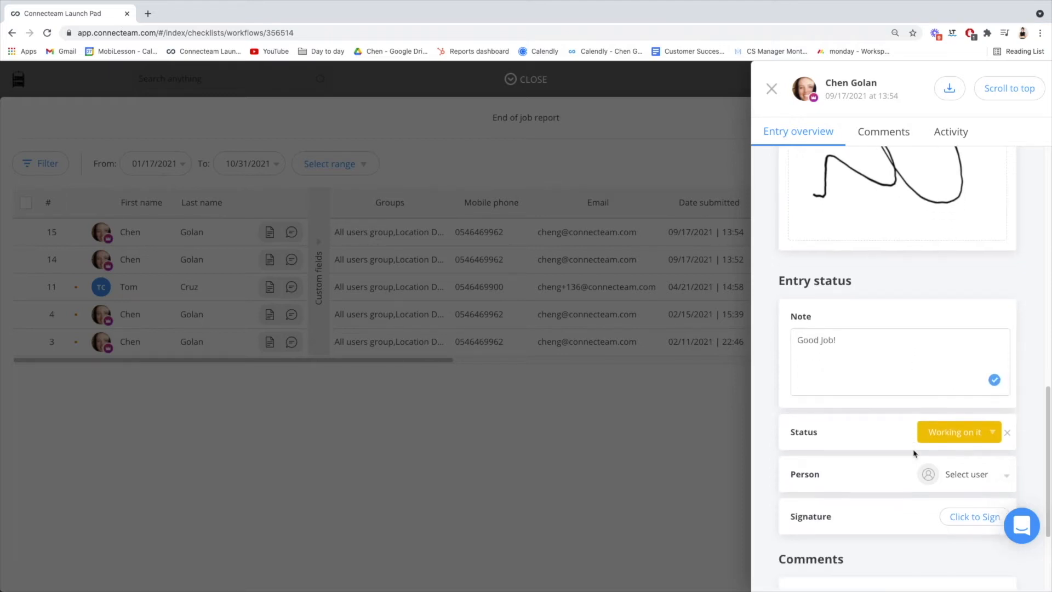
pyautogui.scroll(-1, 915, 453)
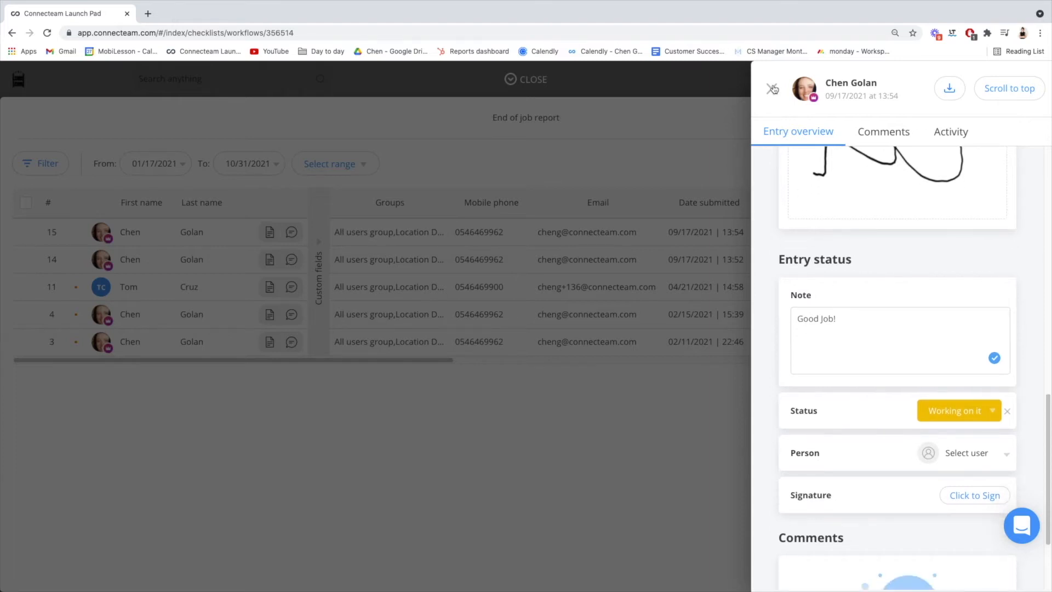
pyautogui.click(771, 88)
# Select all entries of the report, view the available bulk actions and close the entries view.
pyautogui.click(25, 203)
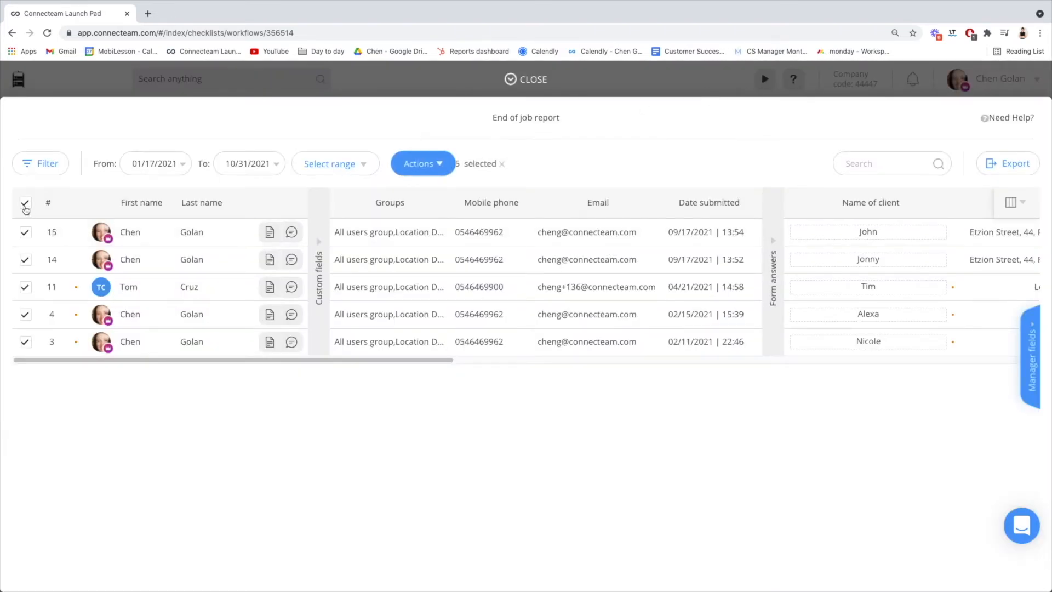
pyautogui.click(441, 171)
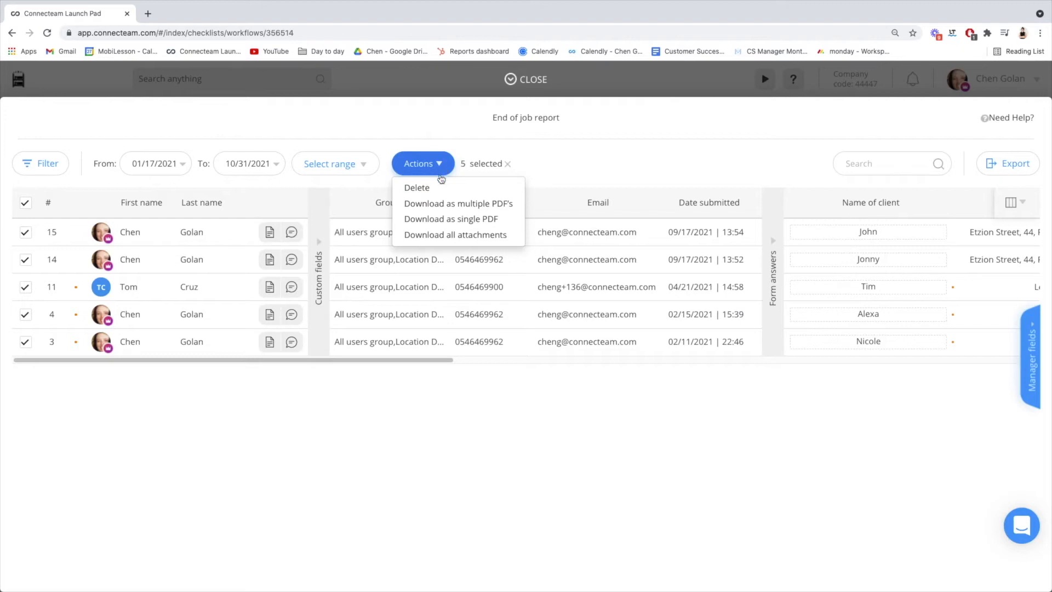
pyautogui.click(428, 400)
pyautogui.click(524, 82)
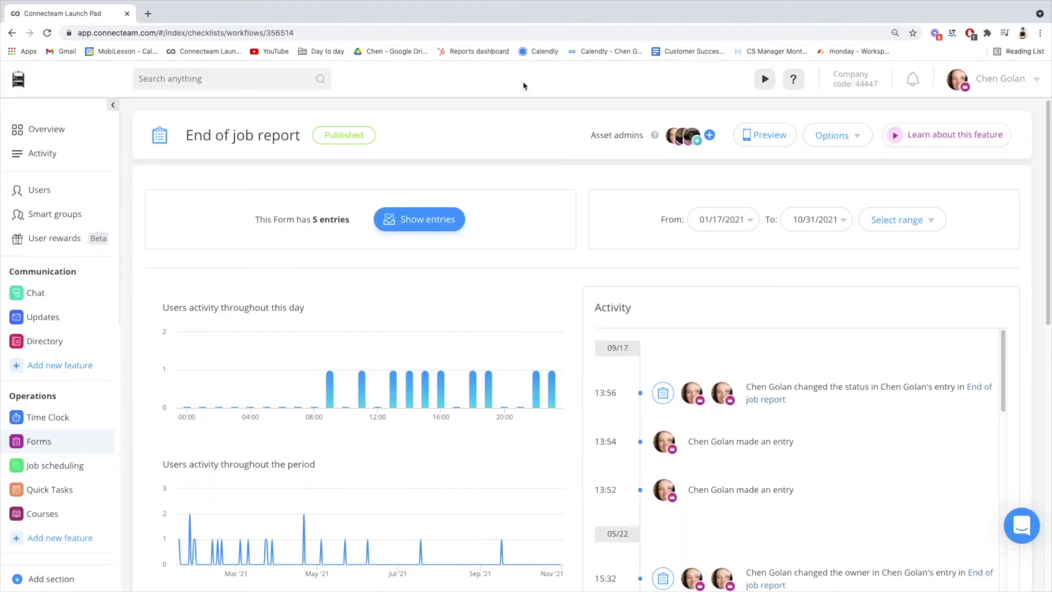
# Return to the forms list and start adding a new form from a template.
pyautogui.click(83, 441)
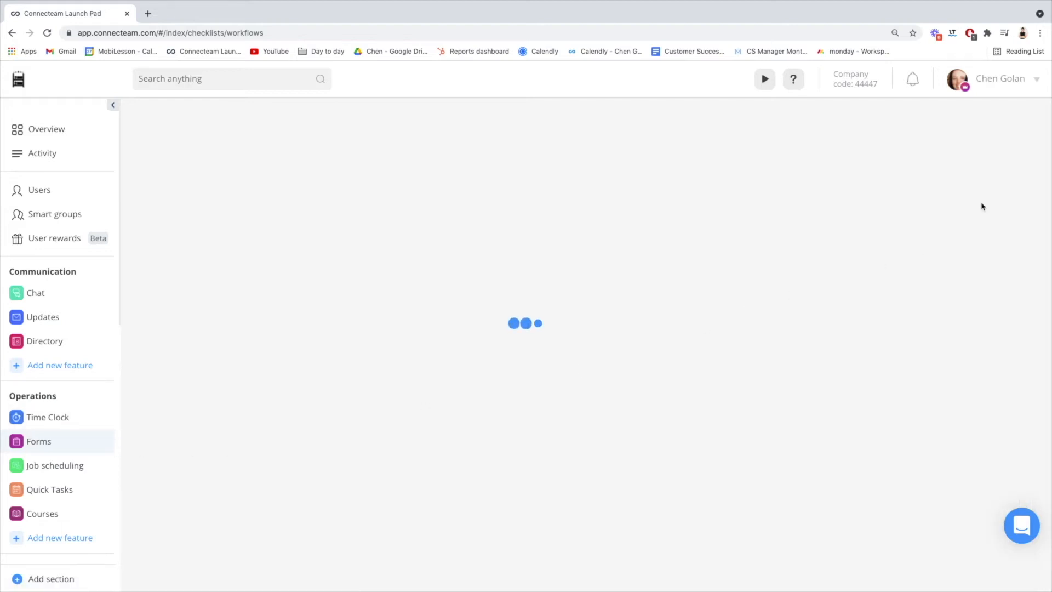
pyautogui.click(976, 224)
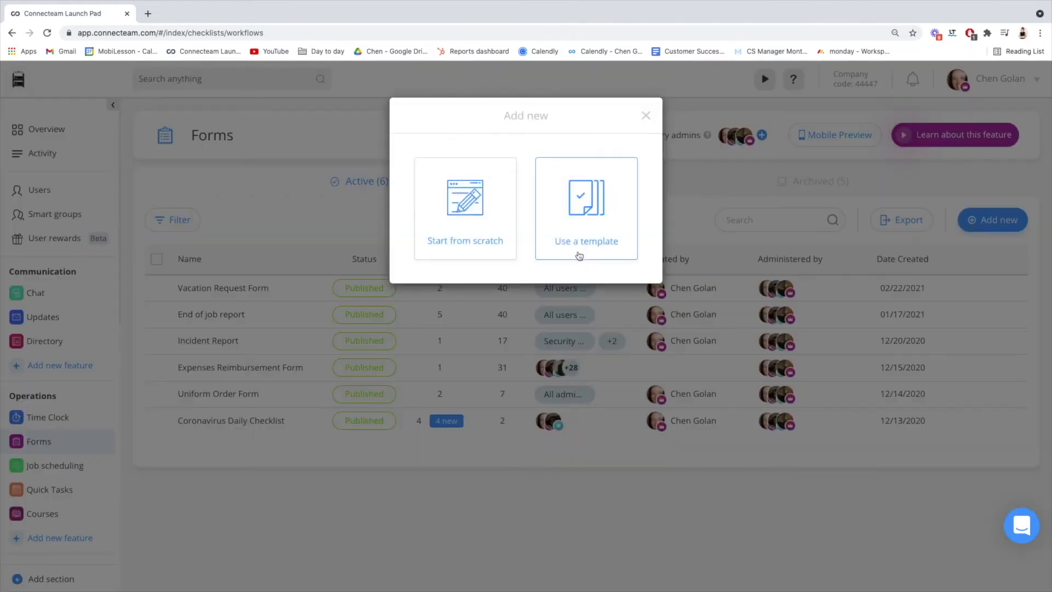
pyautogui.click(578, 216)
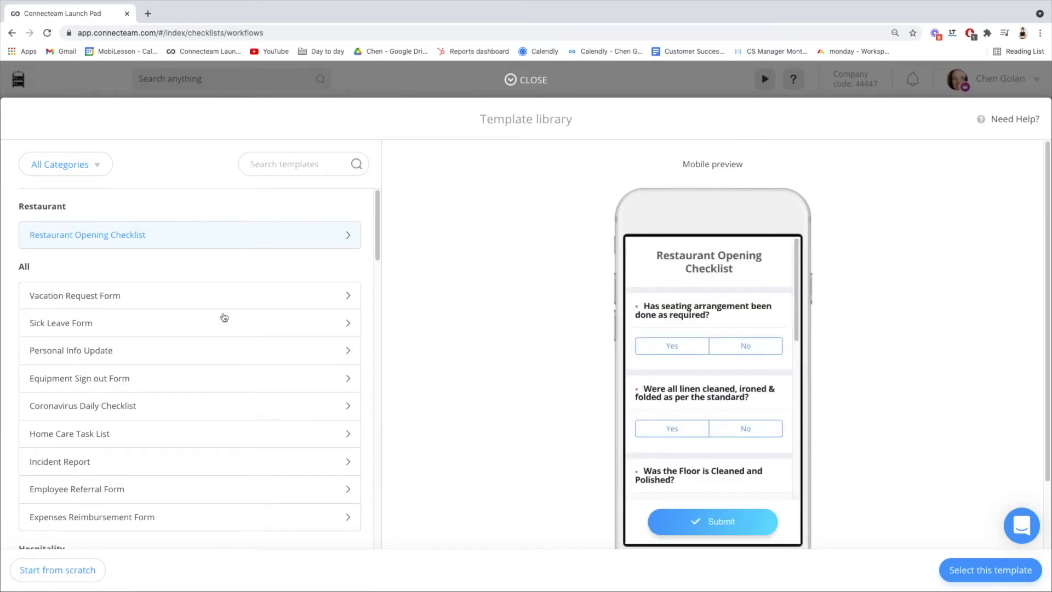
# Preview the Coronavirus Daily Checklist template's questions and create the new form from it.
pyautogui.scroll(-2, 196, 413)
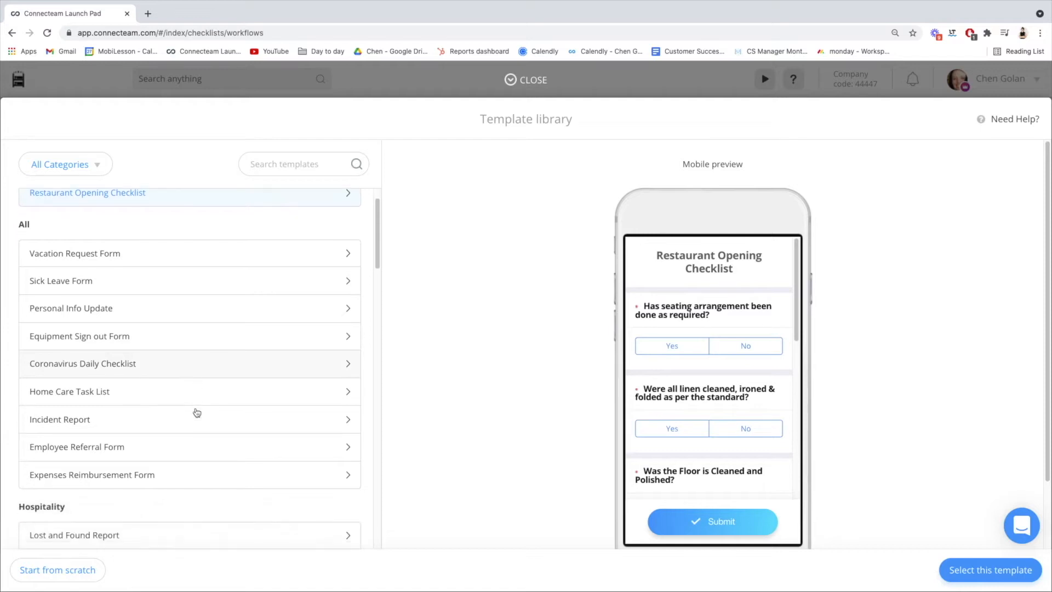
pyautogui.click(222, 367)
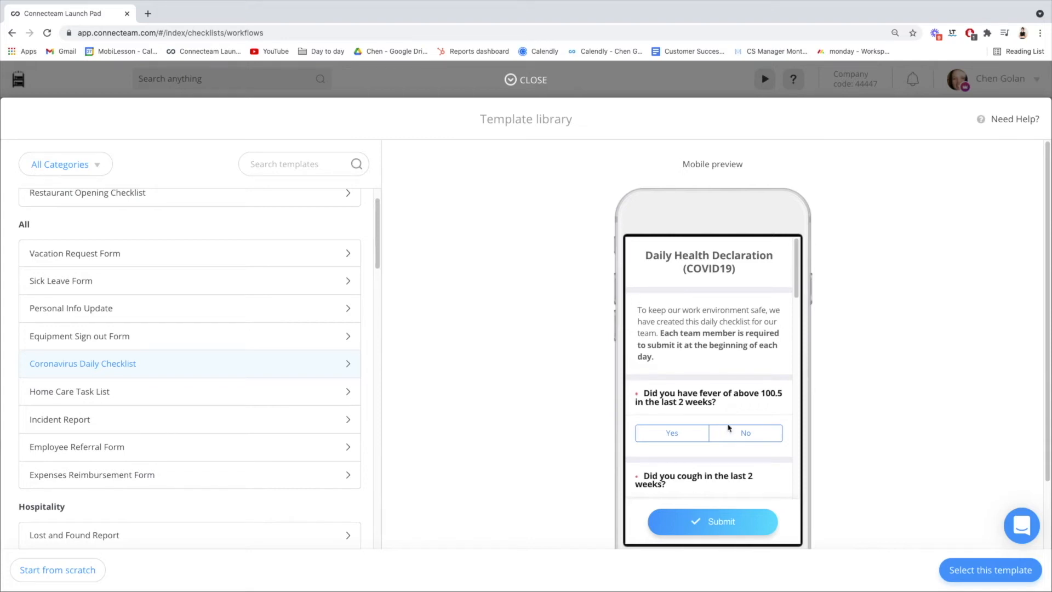
pyautogui.scroll(-3, 724, 430)
pyautogui.scroll(-5, 739, 426)
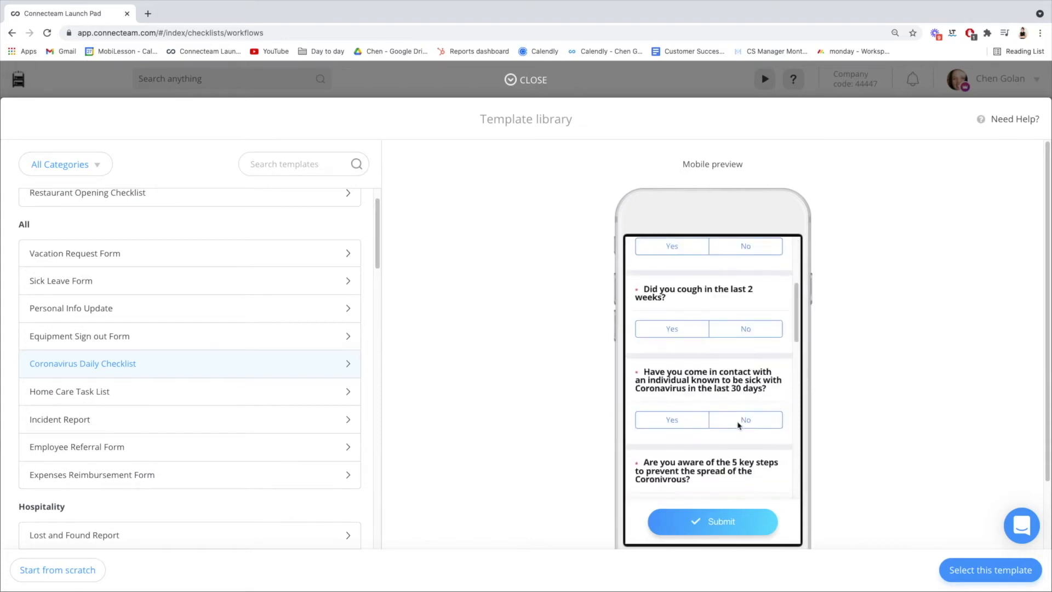
pyautogui.scroll(-1, 738, 425)
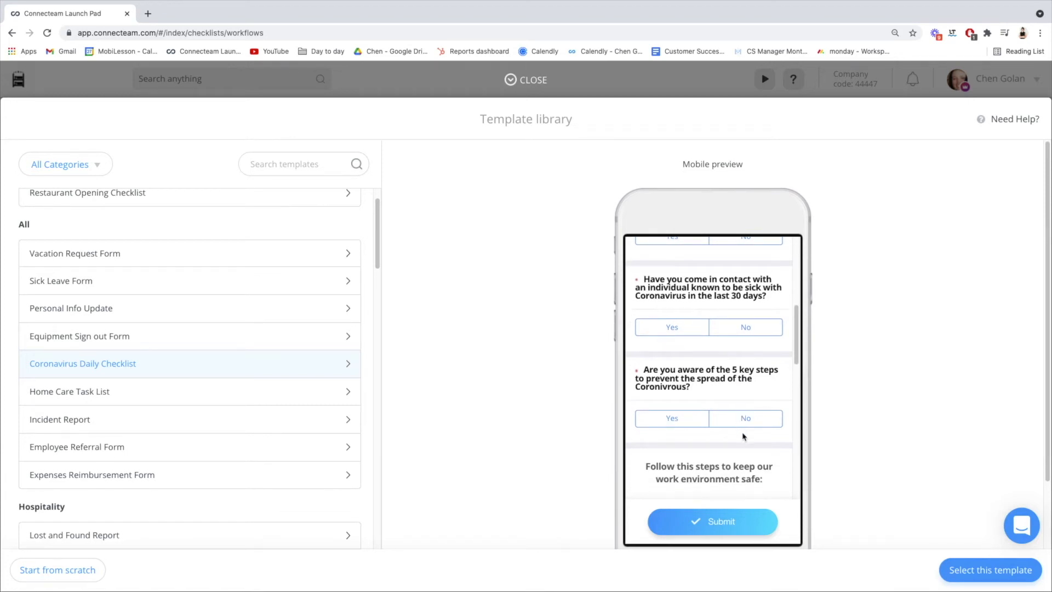
pyautogui.scroll(-1, 901, 511)
pyautogui.click(966, 579)
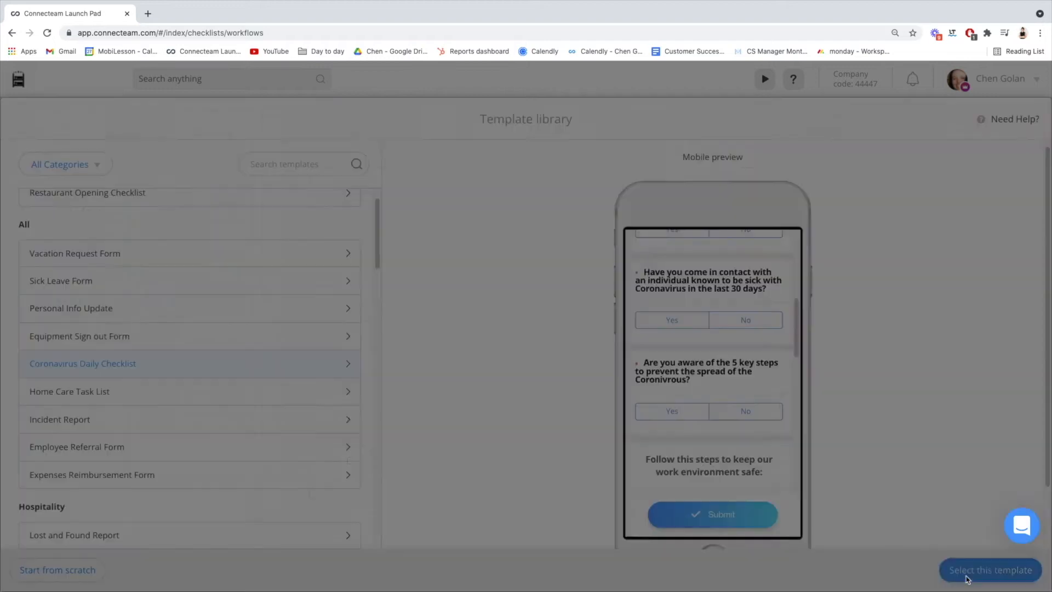
pyautogui.click(527, 213)
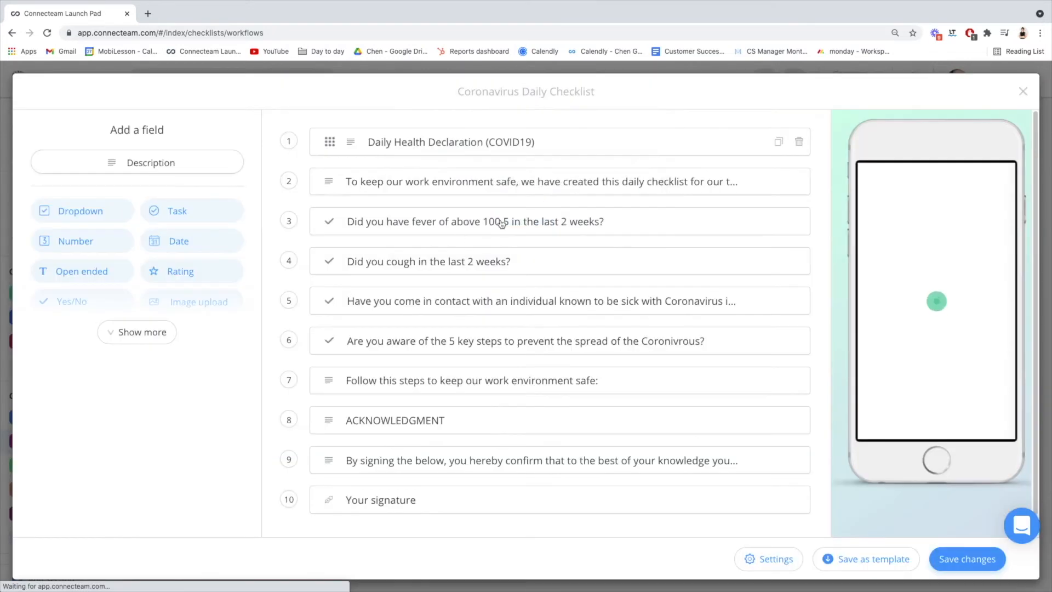
# Show all available field types and duplicate the question "Did you cough in the last 2 weeks?".
pyautogui.click(138, 333)
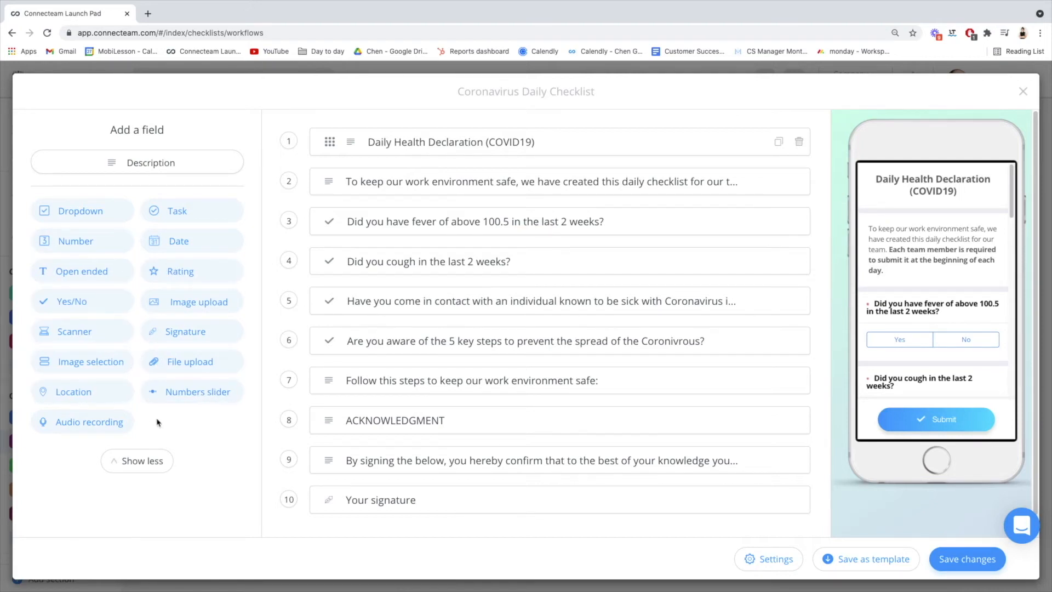
pyautogui.moveTo(315, 268)
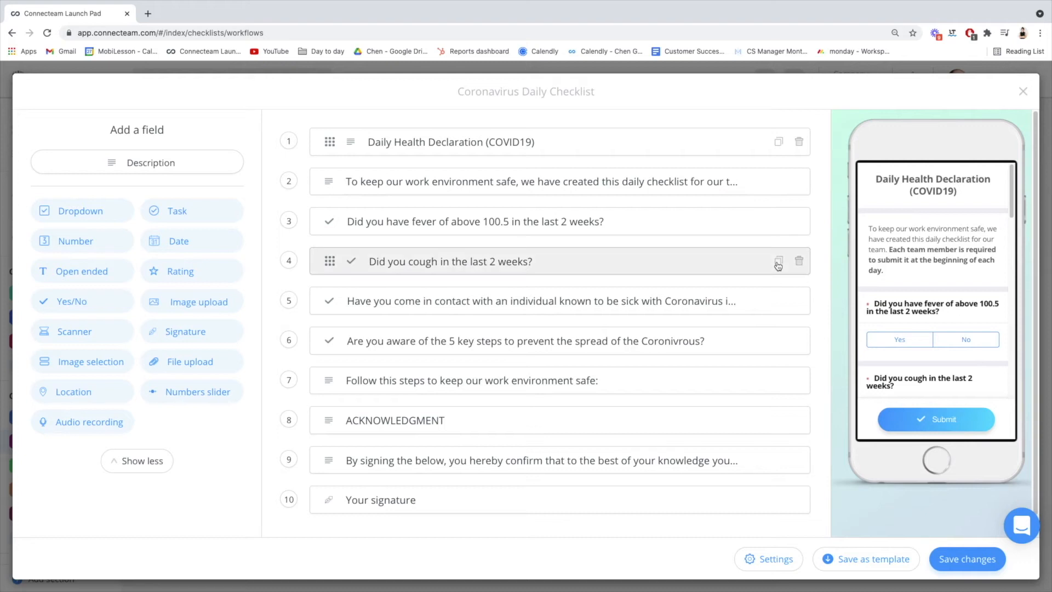
pyautogui.click(778, 265)
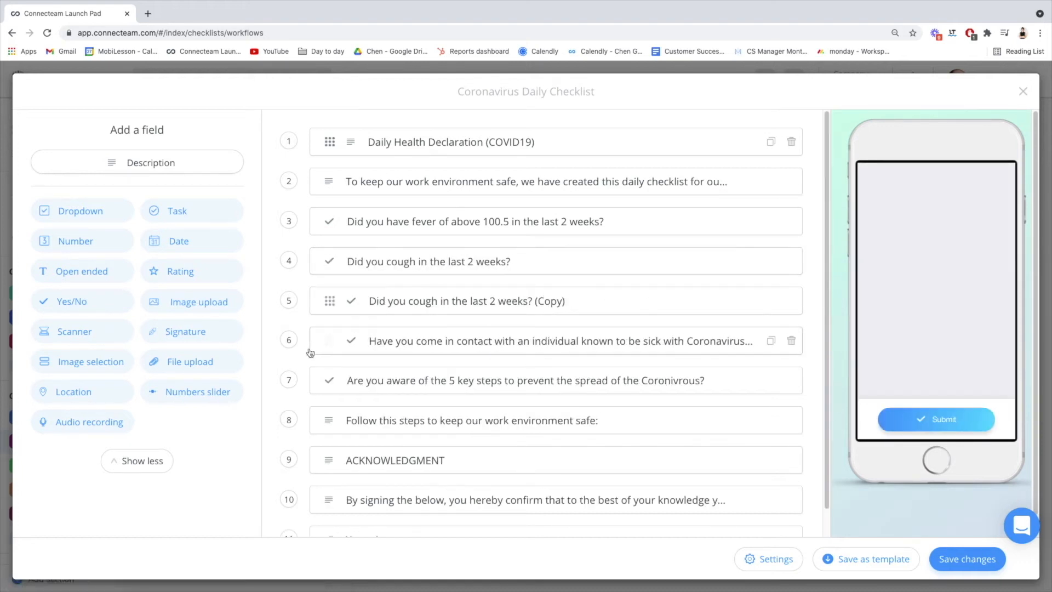
# Move the copied question "Did you cough in the last 2 weeks? (Copy)" above the original, and delete the copy from the form.
pyautogui.moveTo(330, 301); pyautogui.dragTo(326, 256)
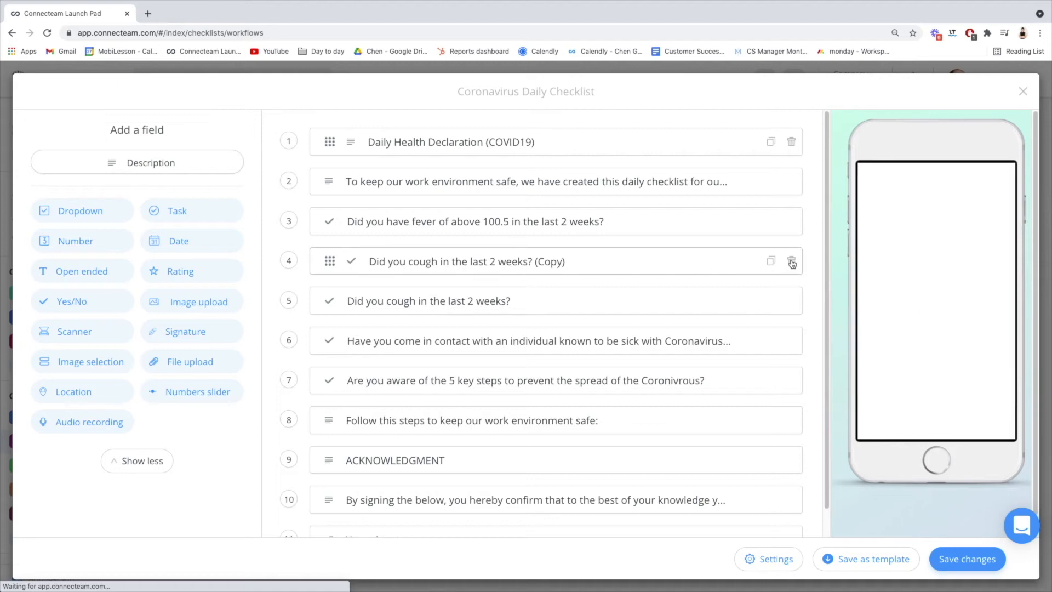
pyautogui.click(792, 263)
pyautogui.click(530, 280)
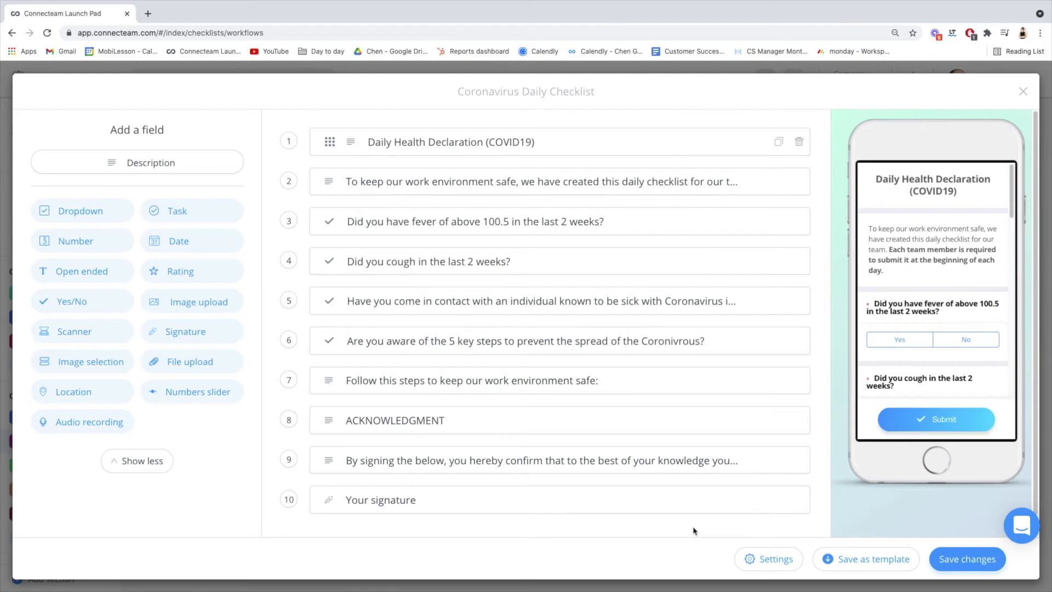
# Open the form's settings and review the general options and the share options for submitted entries.
pyautogui.click(762, 561)
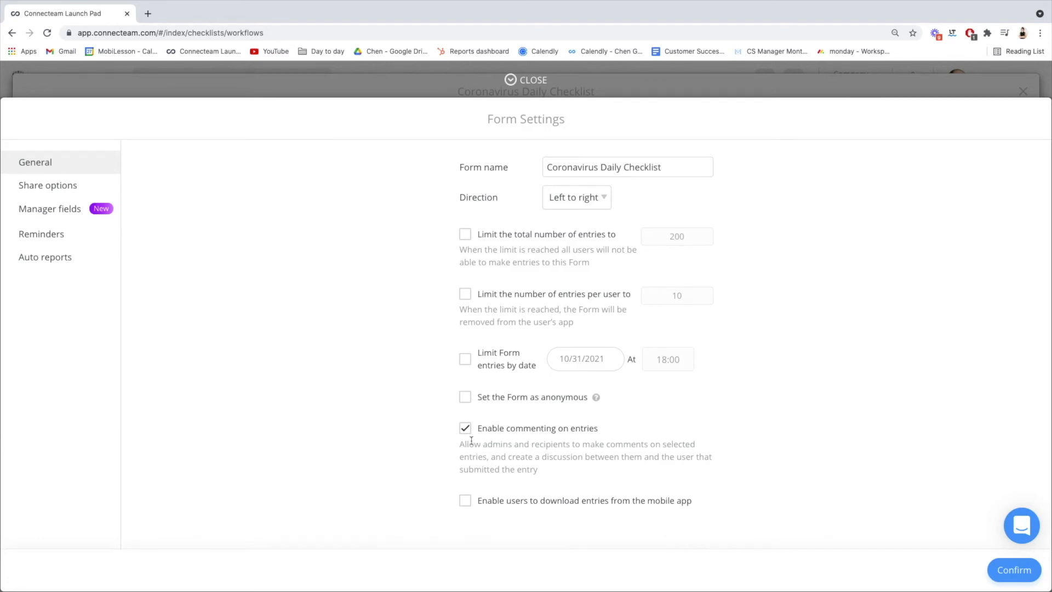
pyautogui.click(84, 185)
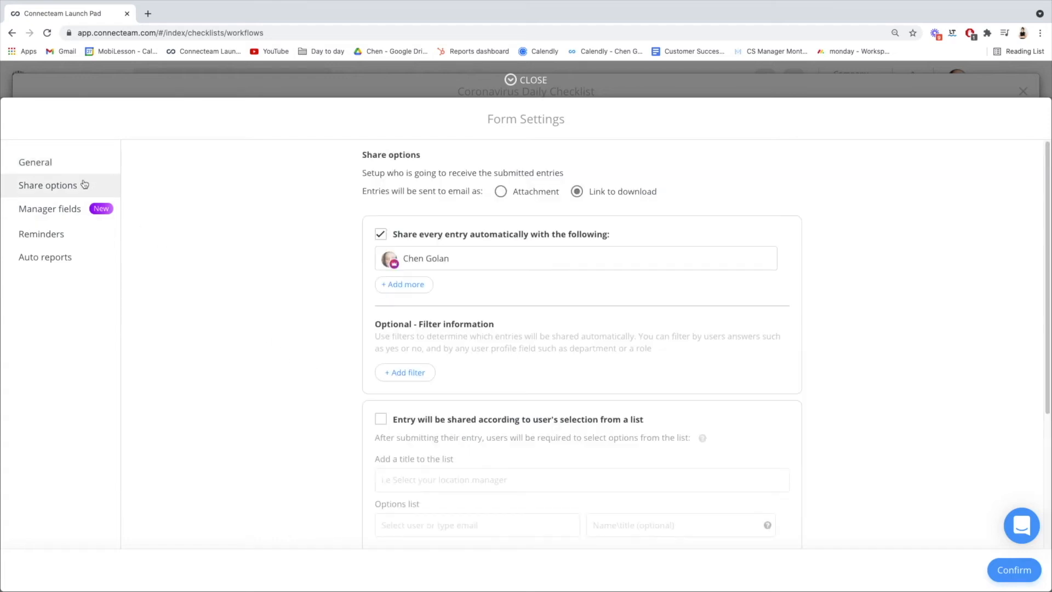
pyautogui.scroll(-4, 509, 397)
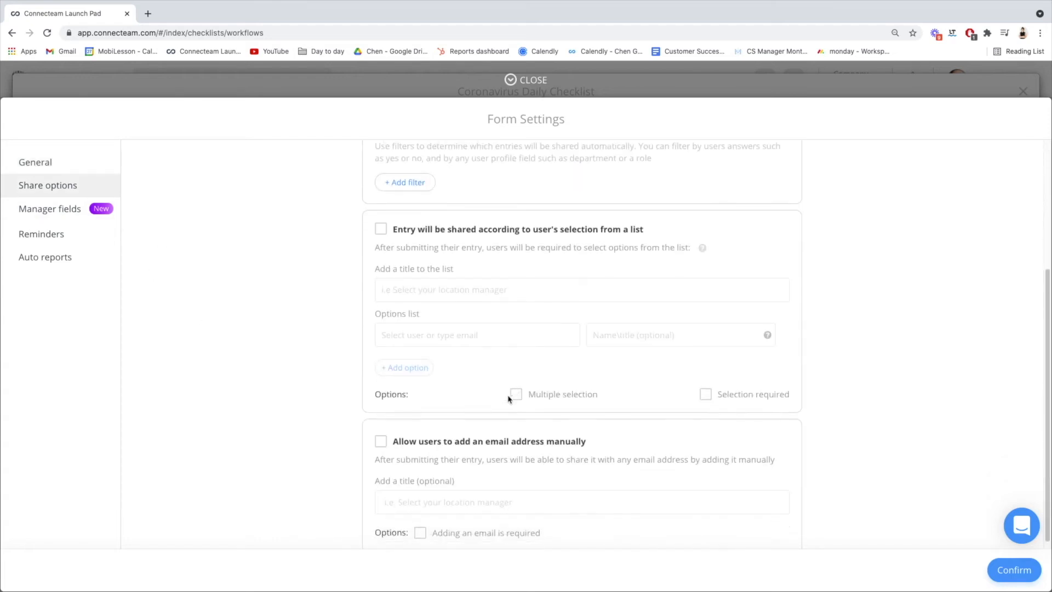
pyautogui.scroll(2, 509, 398)
pyautogui.scroll(2, 510, 399)
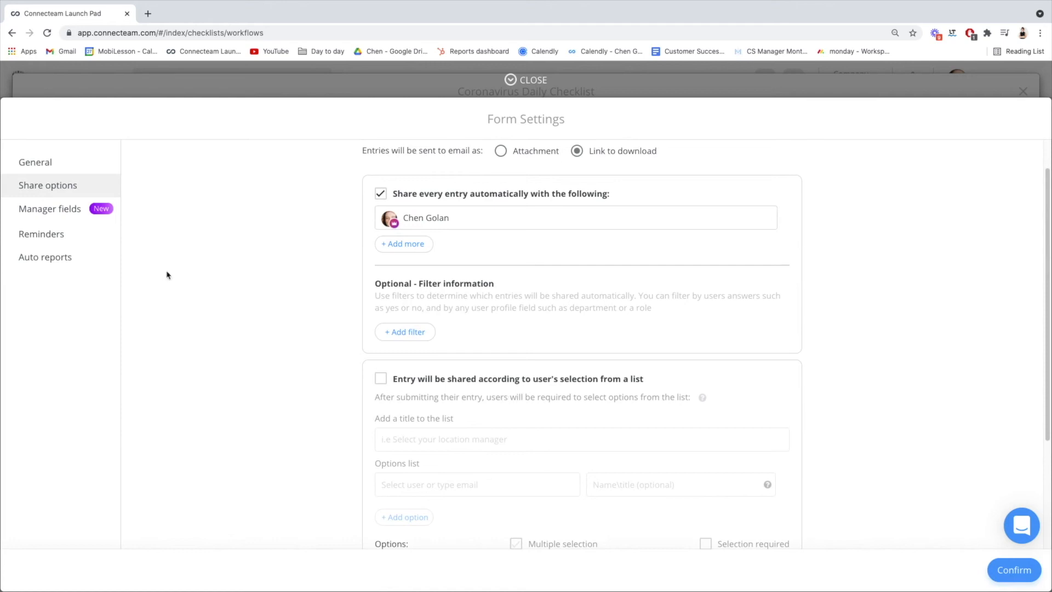
# Review the column types available for manager fields and the reminder options, and confirm the form settings.
pyautogui.click(63, 216)
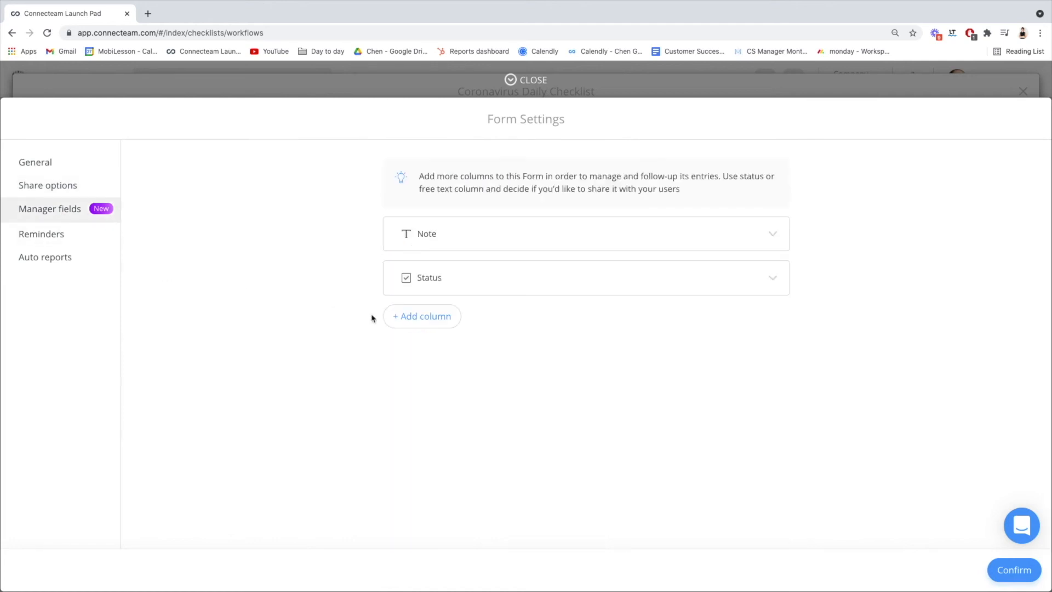
pyautogui.click(403, 319)
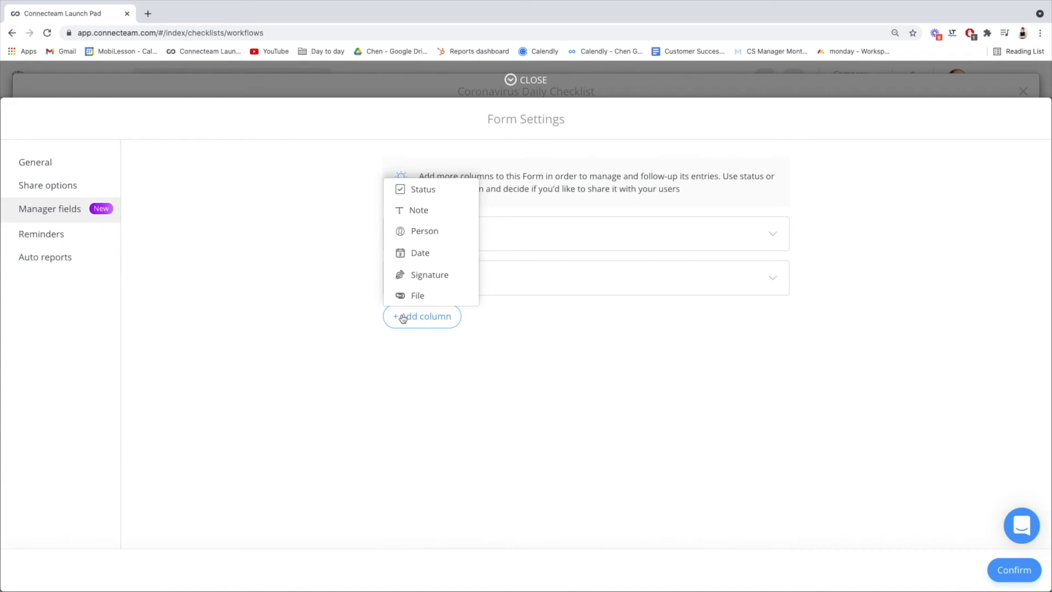
pyautogui.click(403, 319)
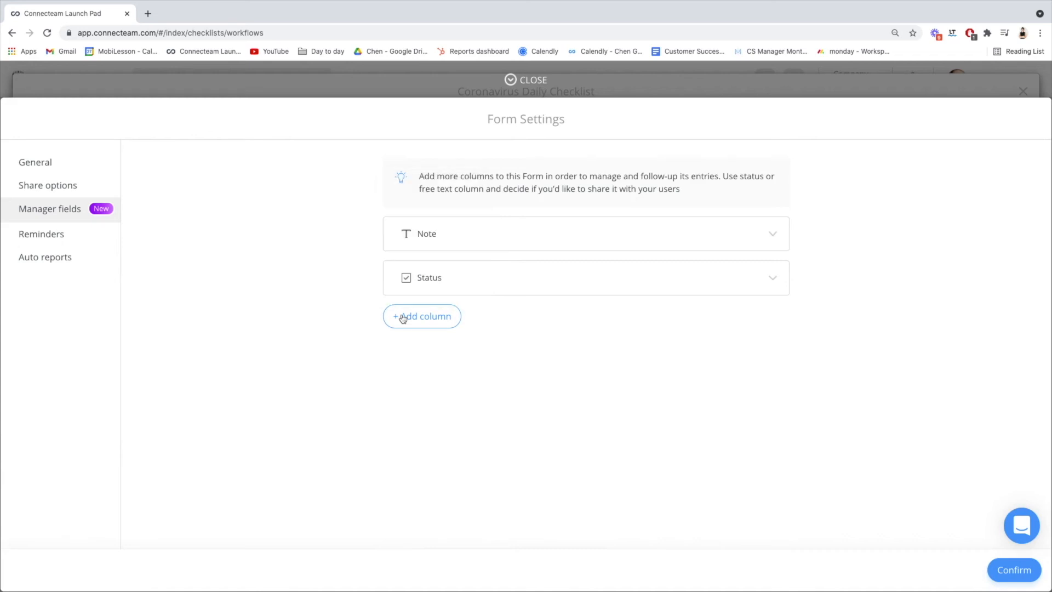
pyautogui.click(81, 243)
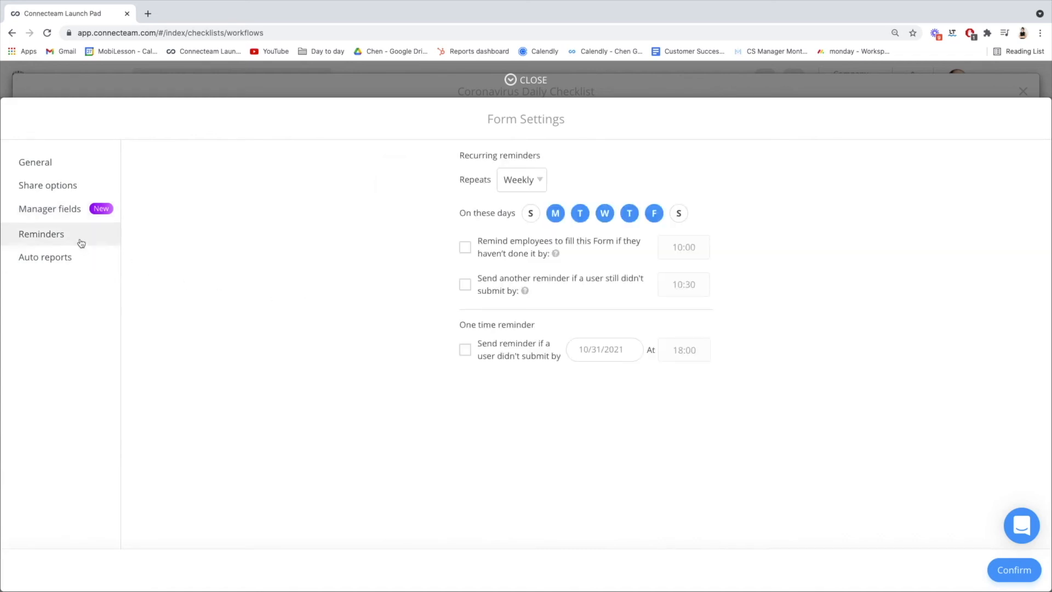
pyautogui.click(1012, 571)
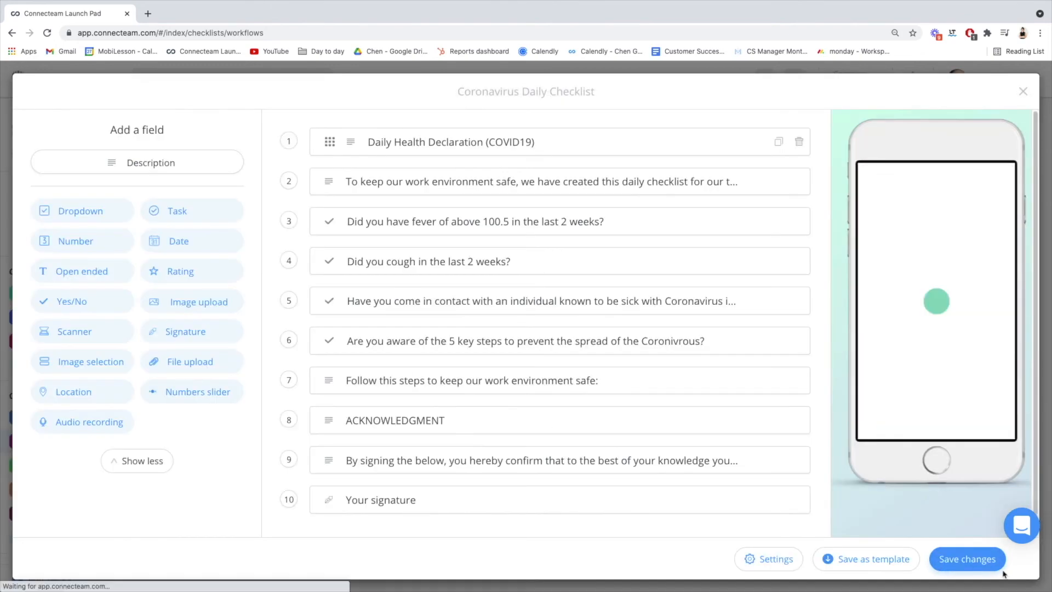
# Save the form changes and publish the form by Smart Groups to the All users group.
pyautogui.click(974, 560)
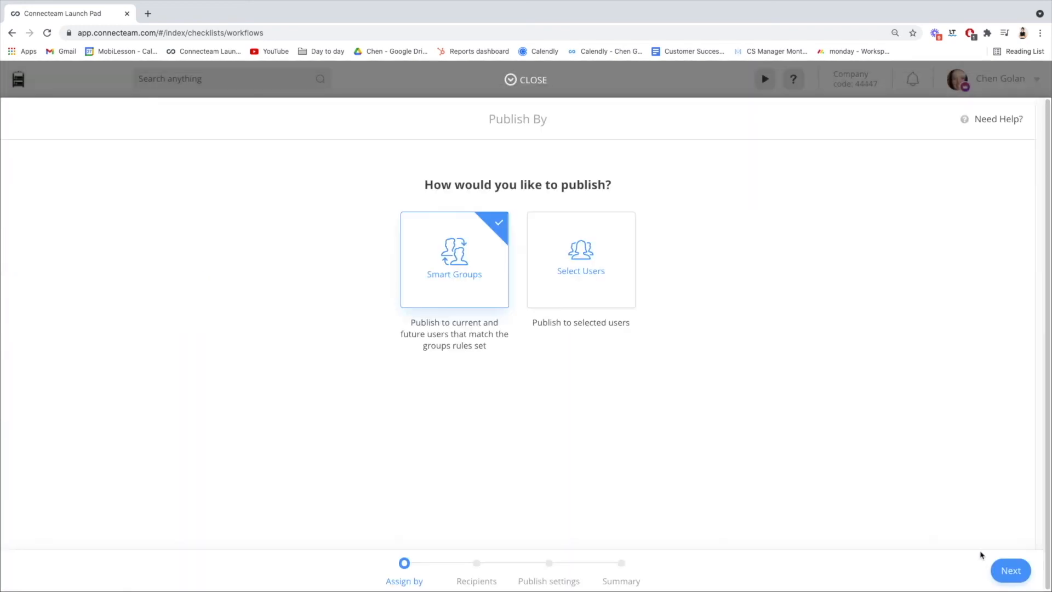
pyautogui.click(998, 575)
pyautogui.click(1000, 574)
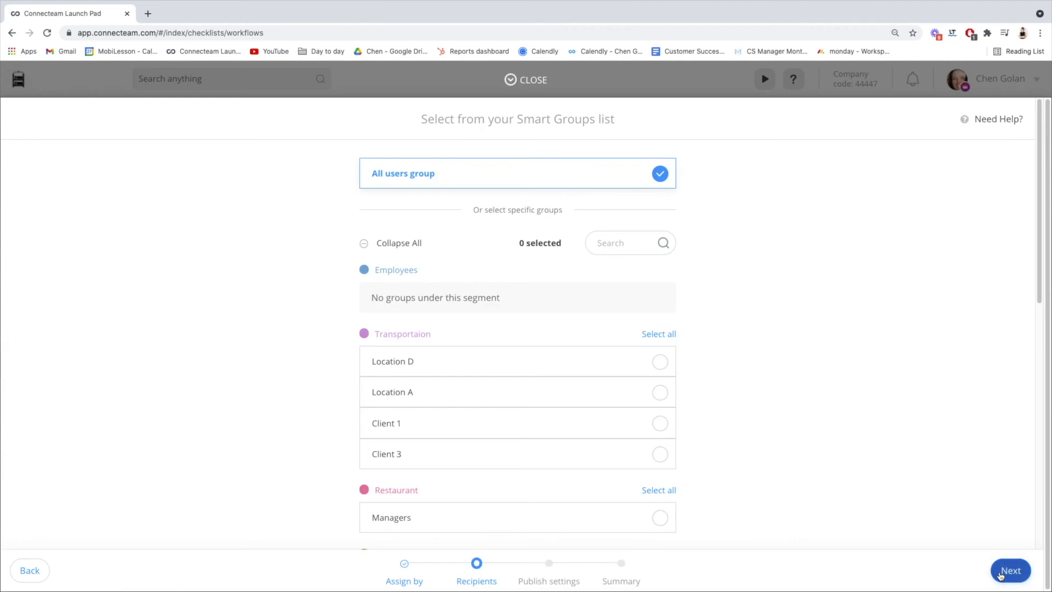
pyautogui.click(1001, 574)
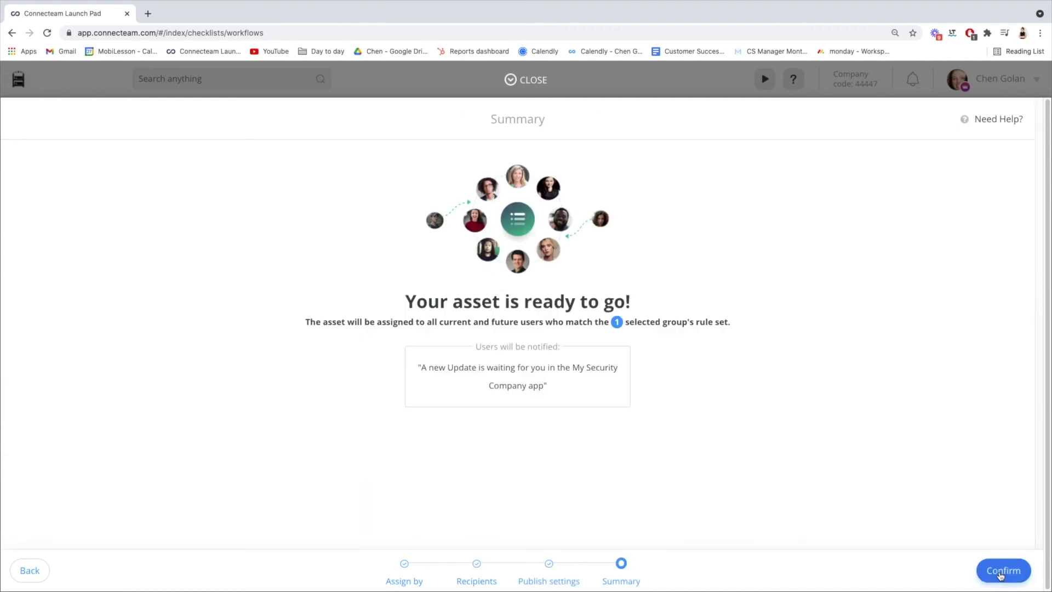
pyautogui.click(1001, 575)
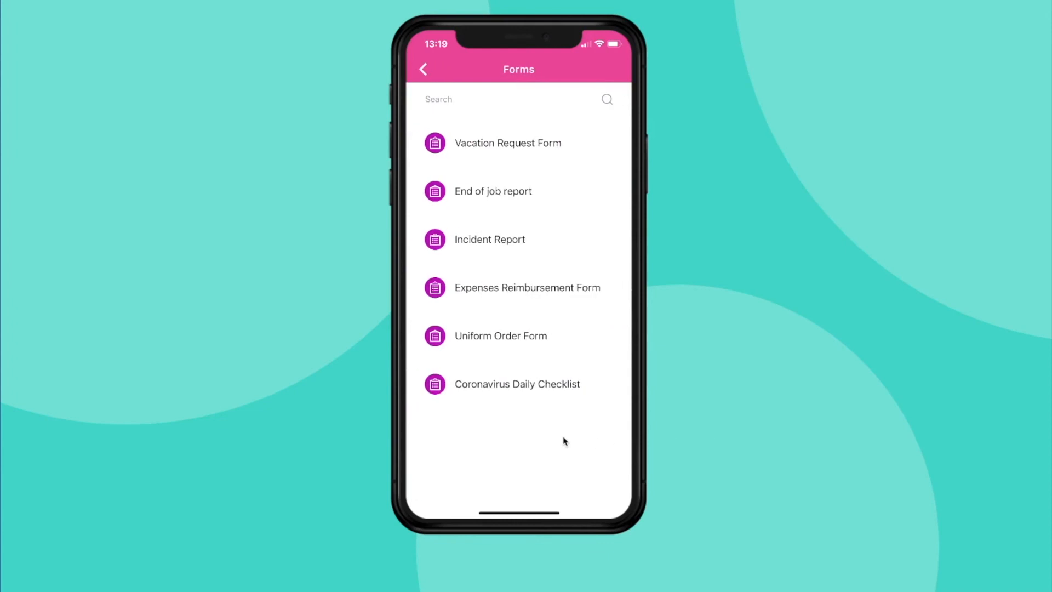
# In the Connecteam mobile app, open the Coronavirus Daily Checklist form and answer No to all four health questions.
pyautogui.click(599, 388)
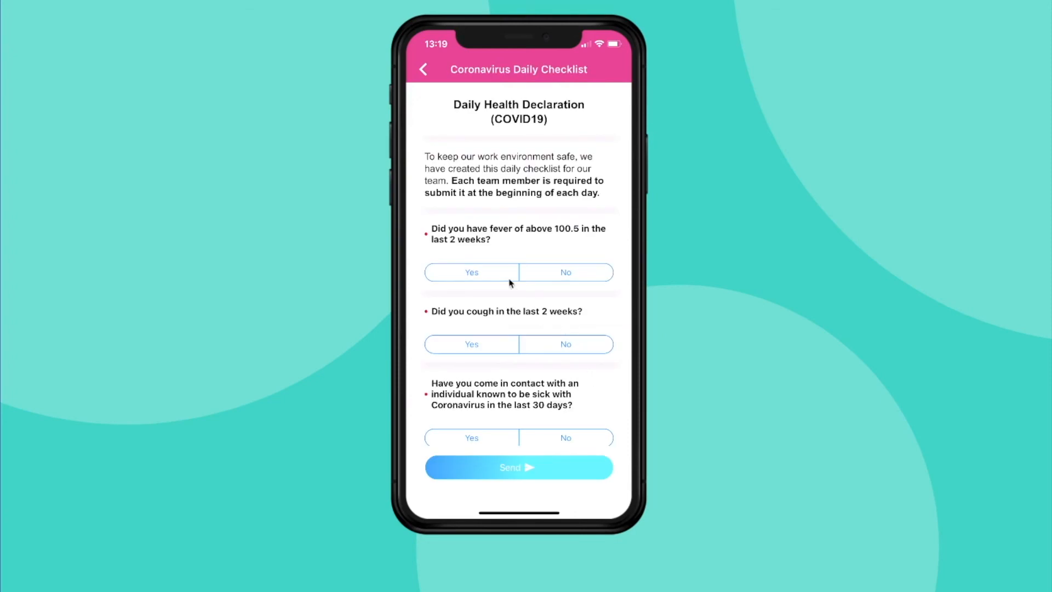
pyautogui.click(564, 278)
pyautogui.click(574, 348)
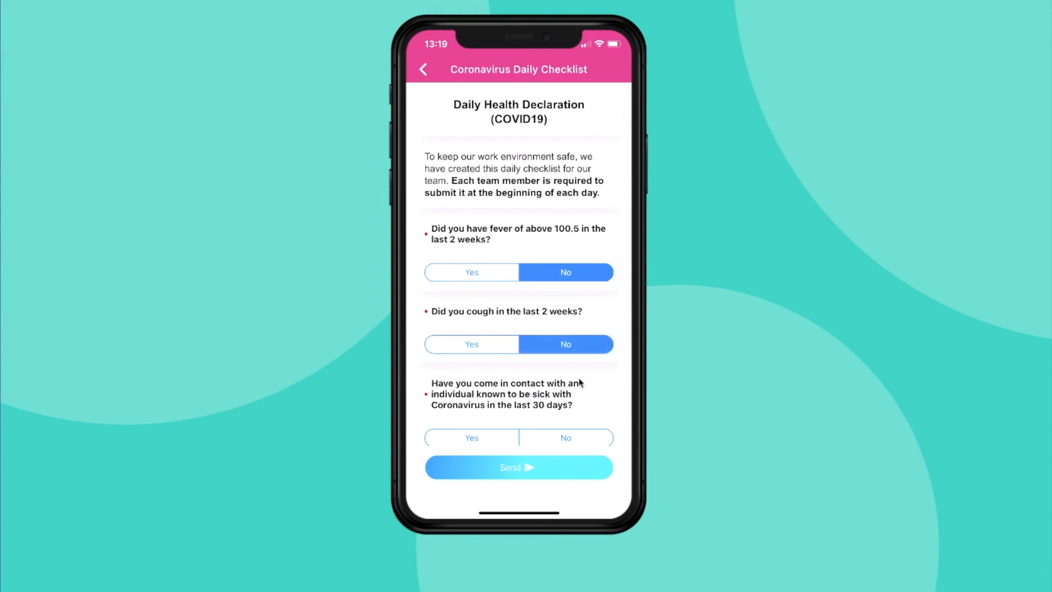
pyautogui.scroll(-3, 581, 383)
pyautogui.click(578, 286)
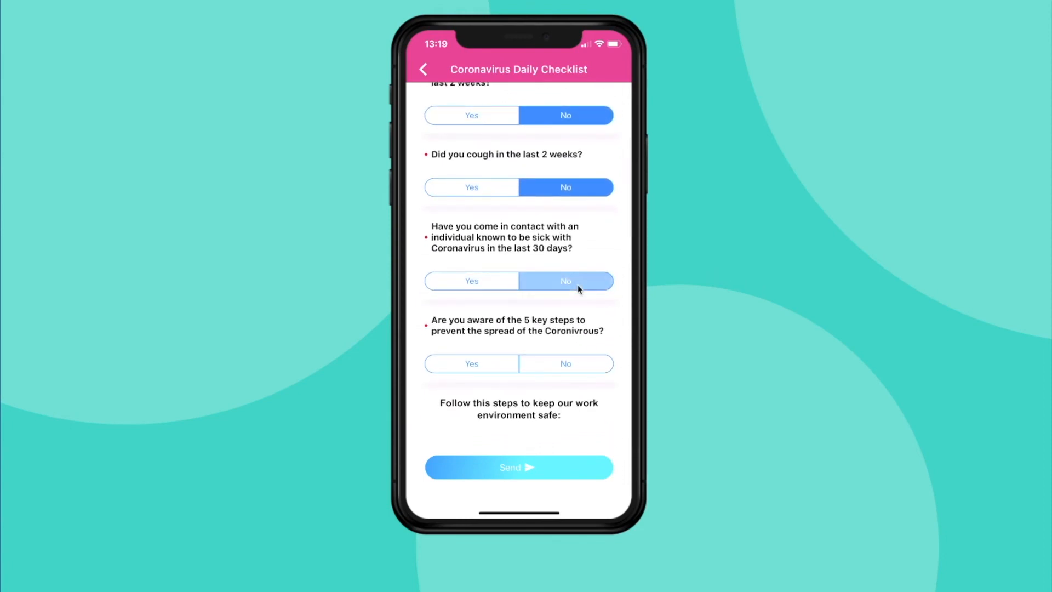
pyautogui.click(584, 367)
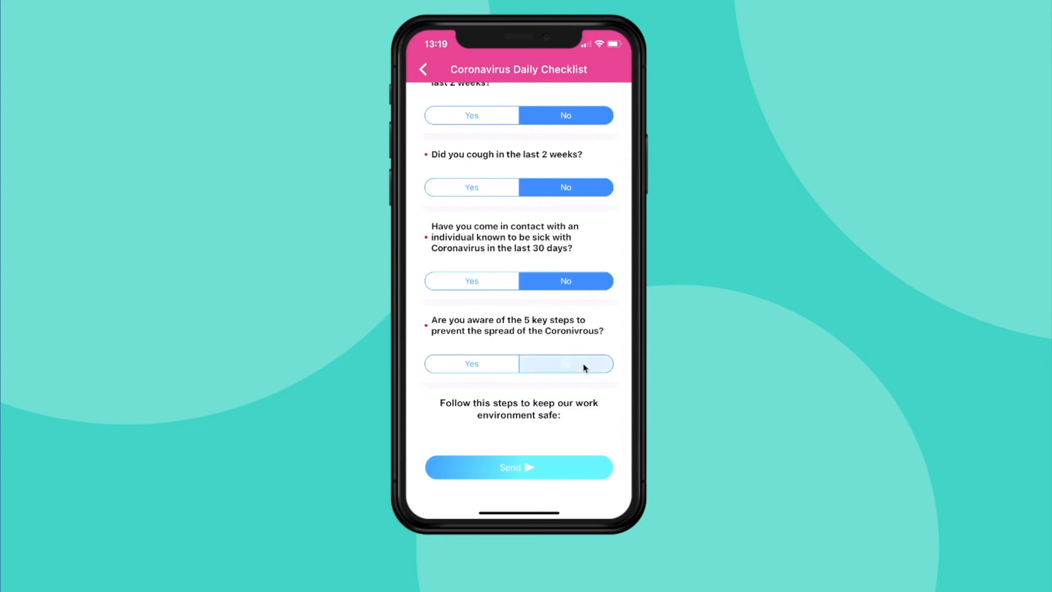
# Draw and save a signature in the checklist's signature field, and send the completed form.
pyautogui.scroll(-8, 584, 369)
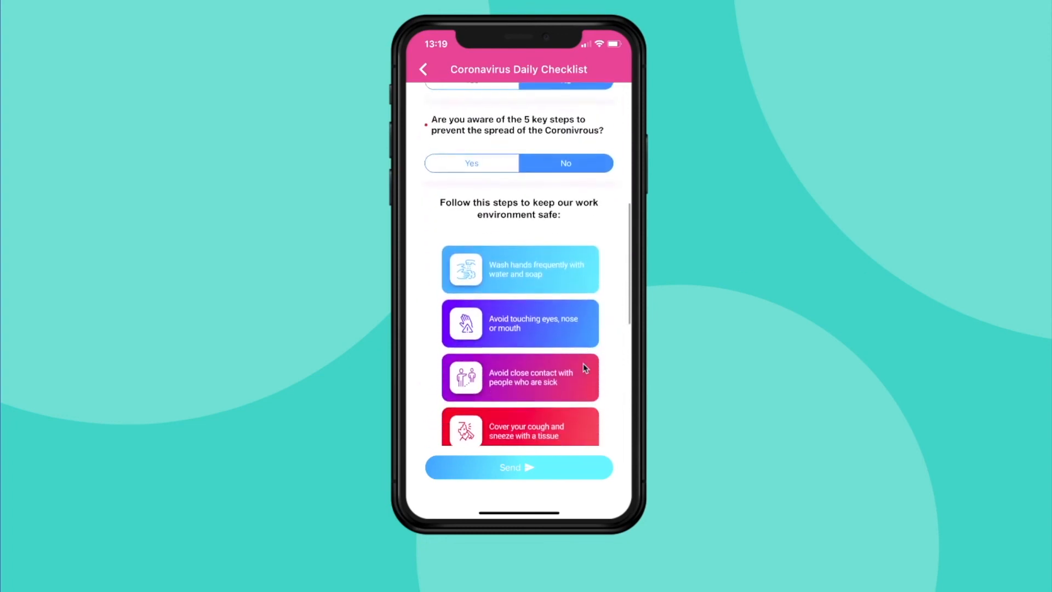
pyautogui.scroll(-3, 585, 368)
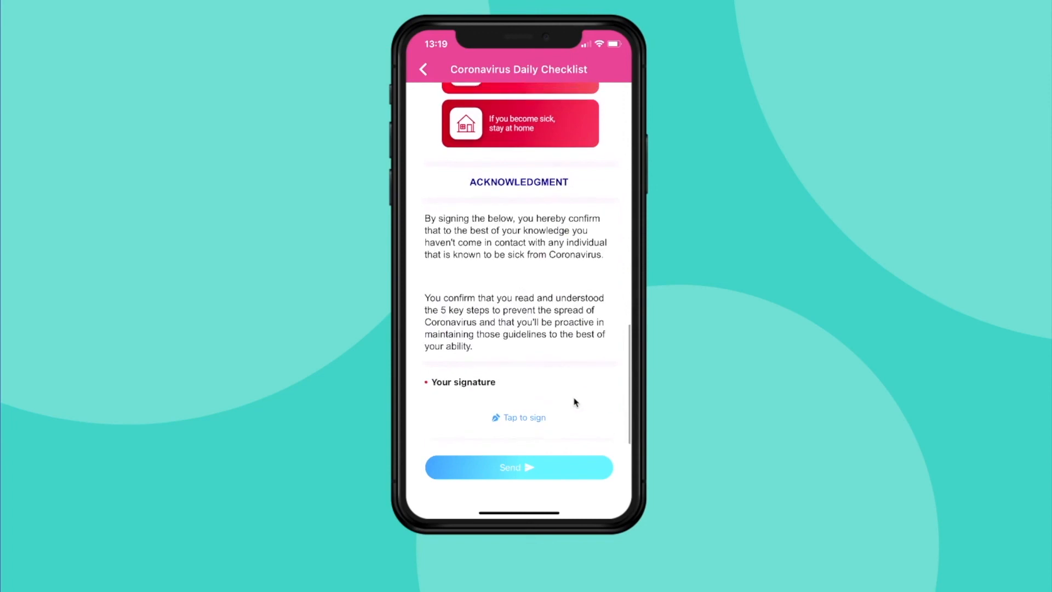
pyautogui.click(572, 424)
pyautogui.moveTo(552, 366)
pyautogui.mouseDown()
pyautogui.moveTo(548, 374)
pyautogui.moveTo(486, 352)
pyautogui.moveTo(461, 378)
pyautogui.mouseUp()
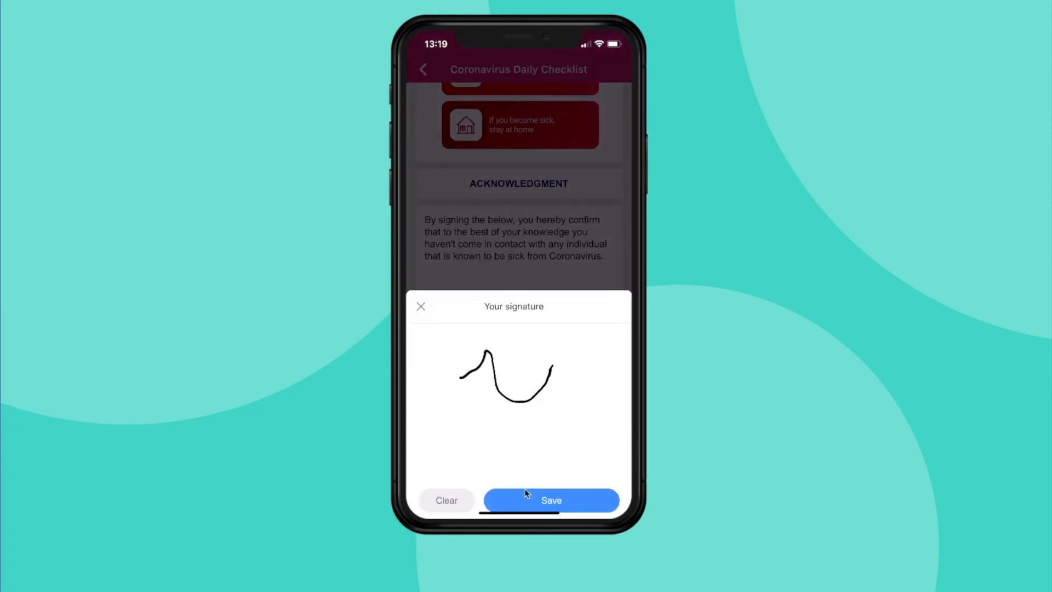
pyautogui.click(539, 501)
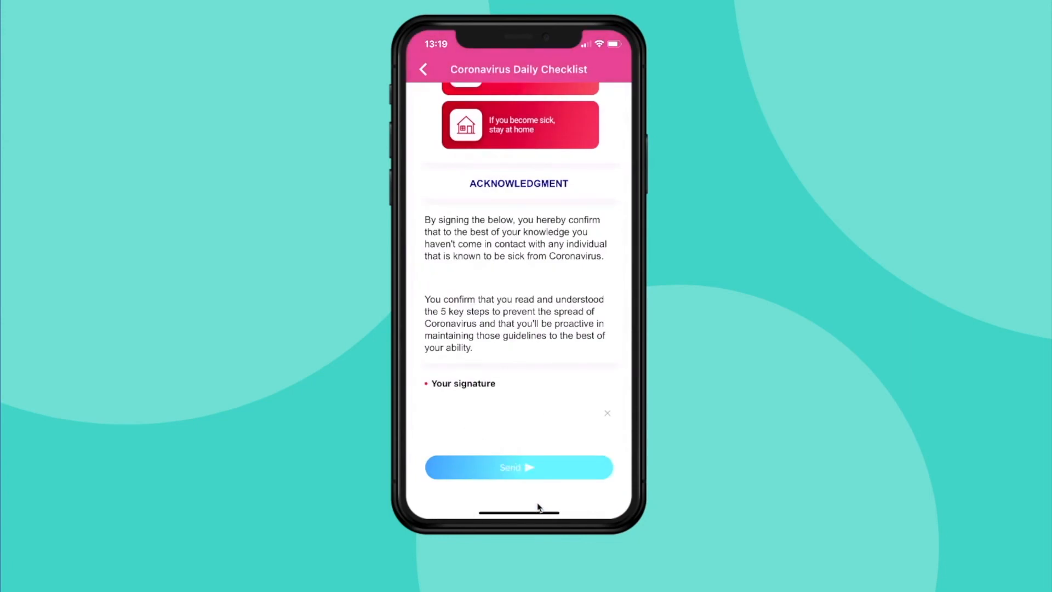
pyautogui.click(539, 468)
pyautogui.click(582, 489)
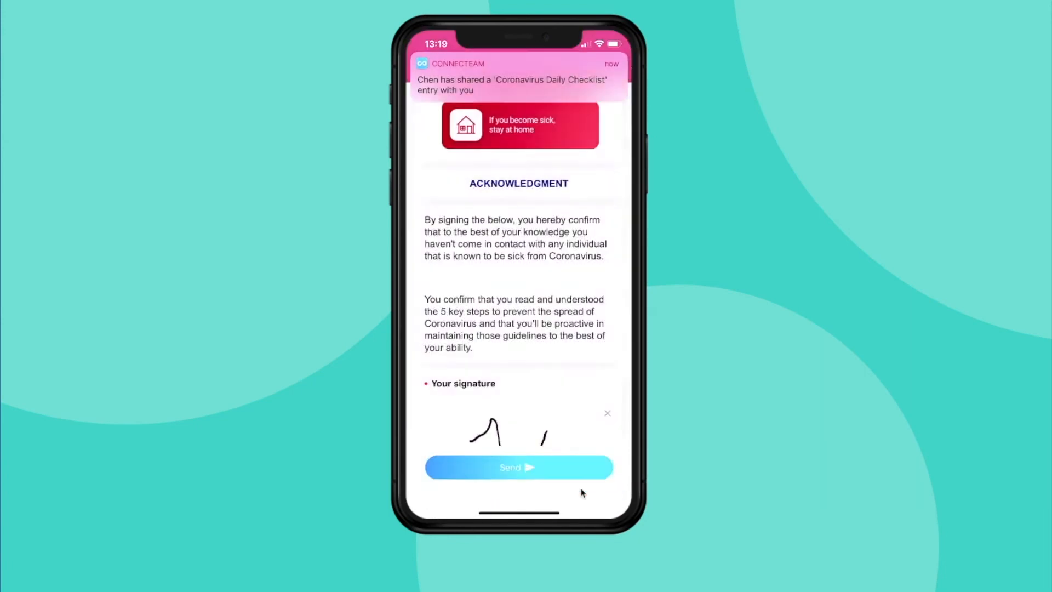